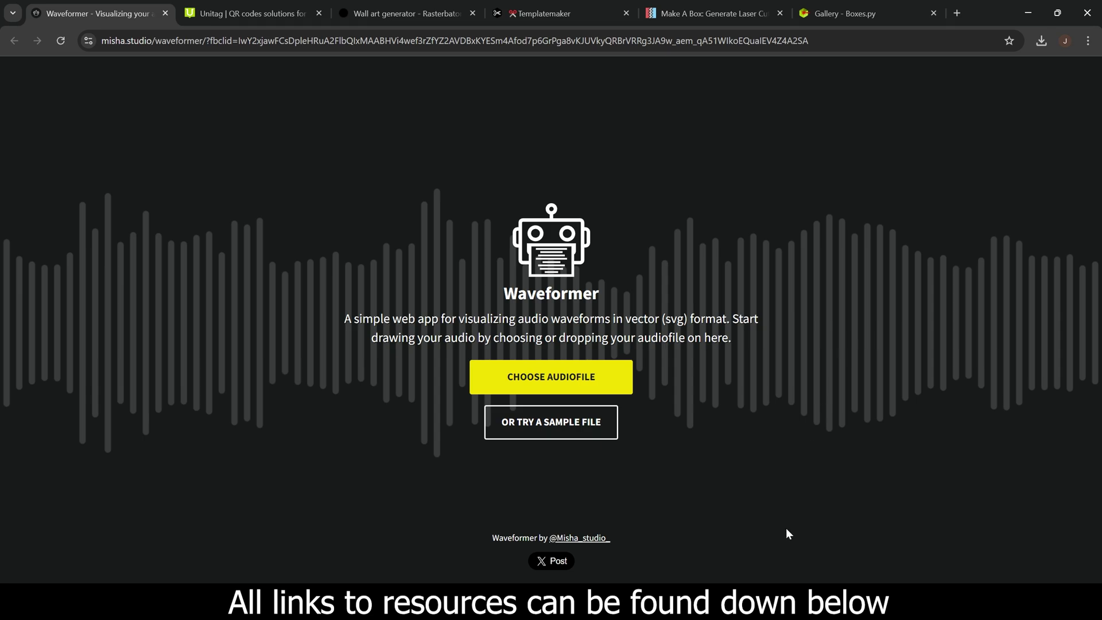
In Photos, view the waveform plaque photo and then the lyrics plaque photo.
mouse_move(781, 609)
left_click(780, 545)
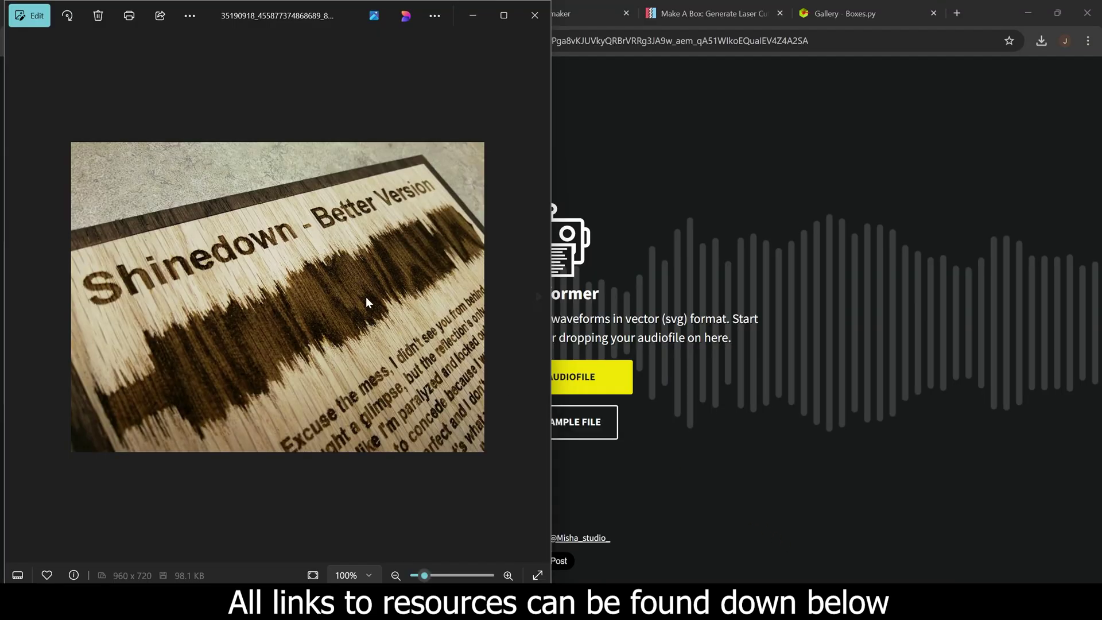
left_click(17, 296)
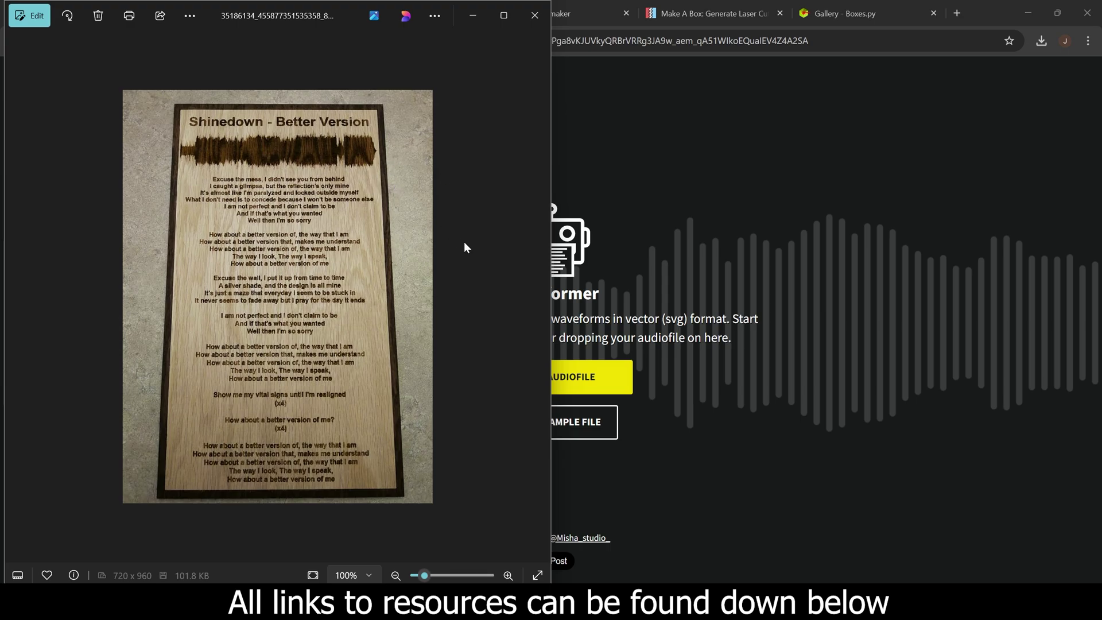
Browse the second Photos window back to the painted Ferris wheel photo, then minimize it.
mouse_move(775, 579)
left_click(875, 537)
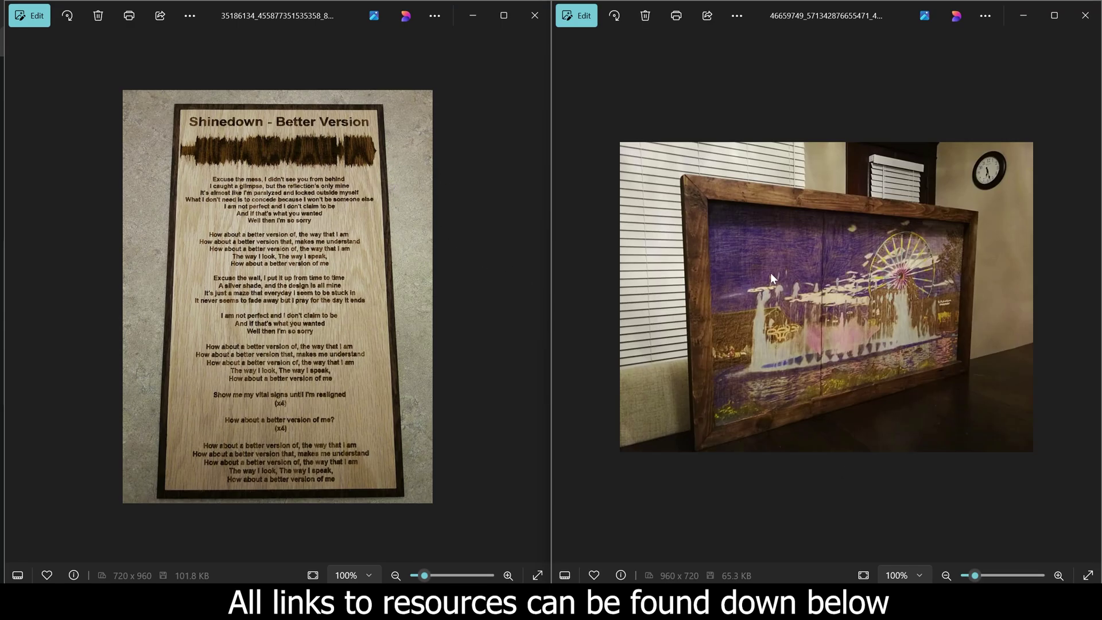
left_click(1081, 296)
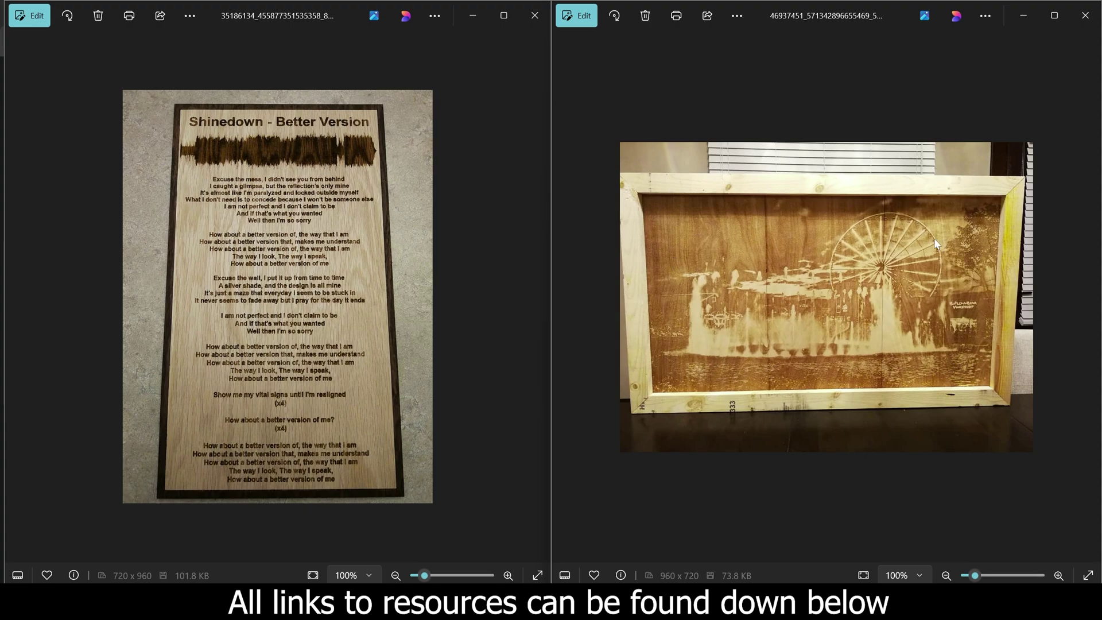
left_click(565, 295)
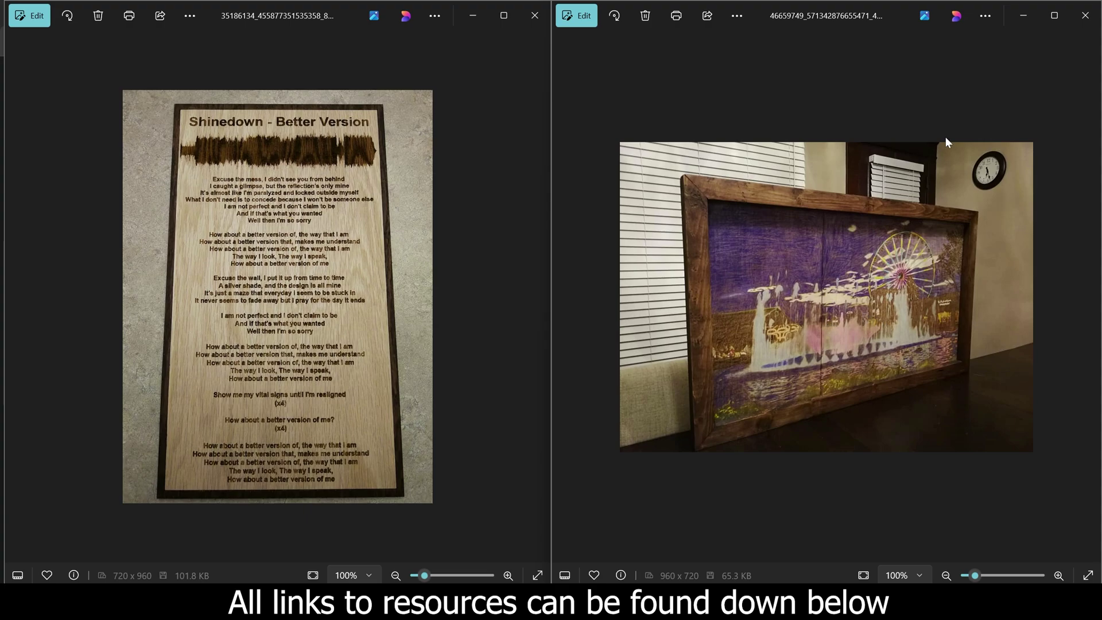
left_click(1027, 25)
left_click(474, 19)
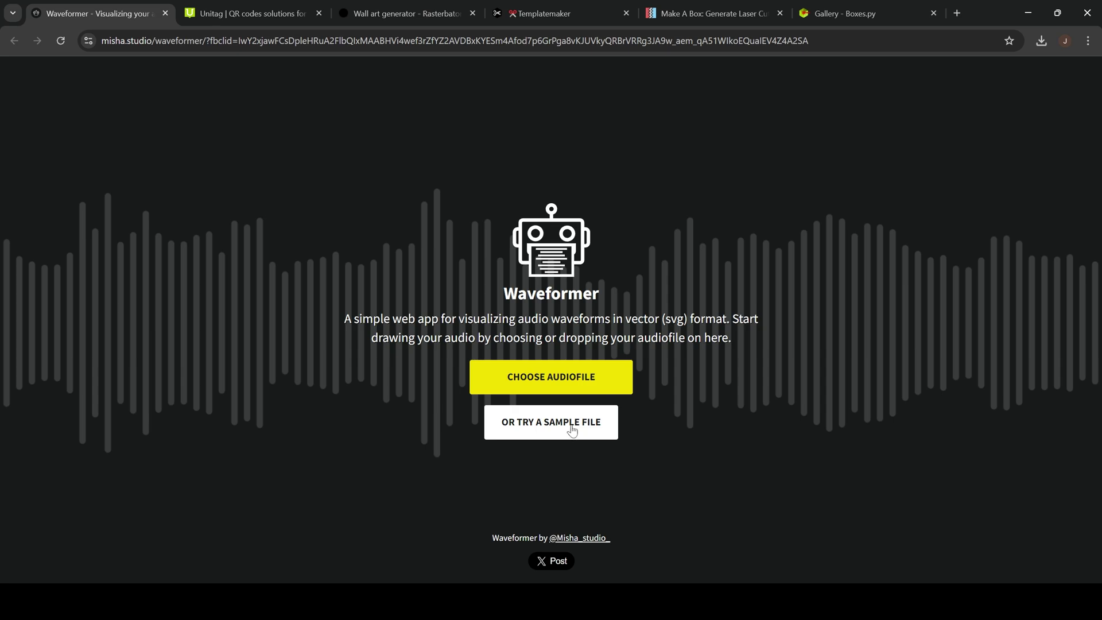
Load Waveformer's sample audio file, play it until the waveform draws, then pause.
left_click(572, 427)
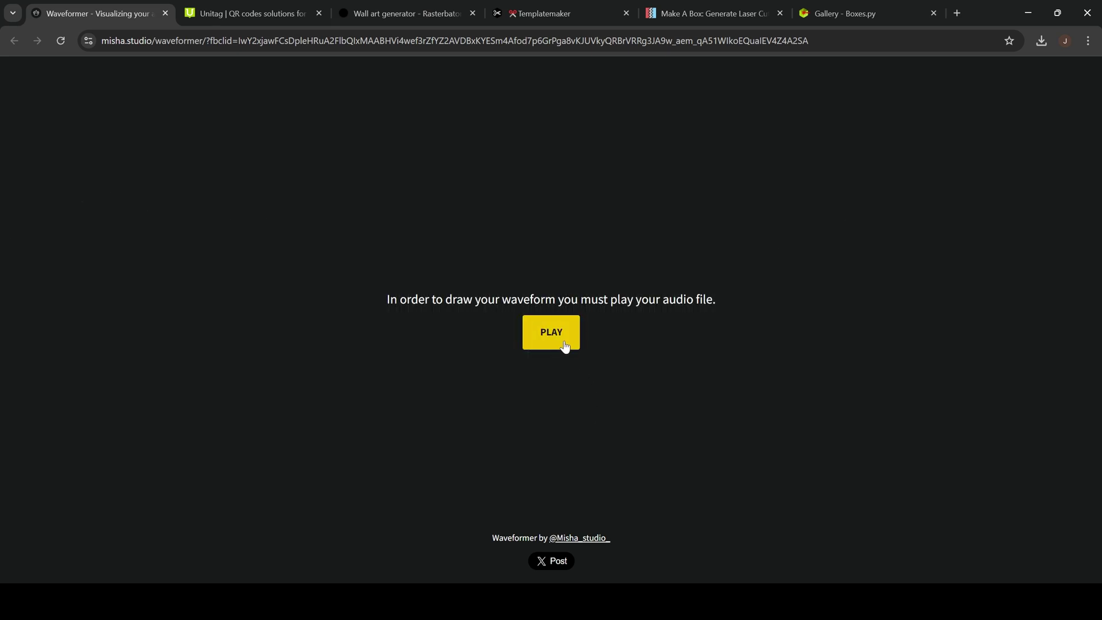
left_click(565, 343)
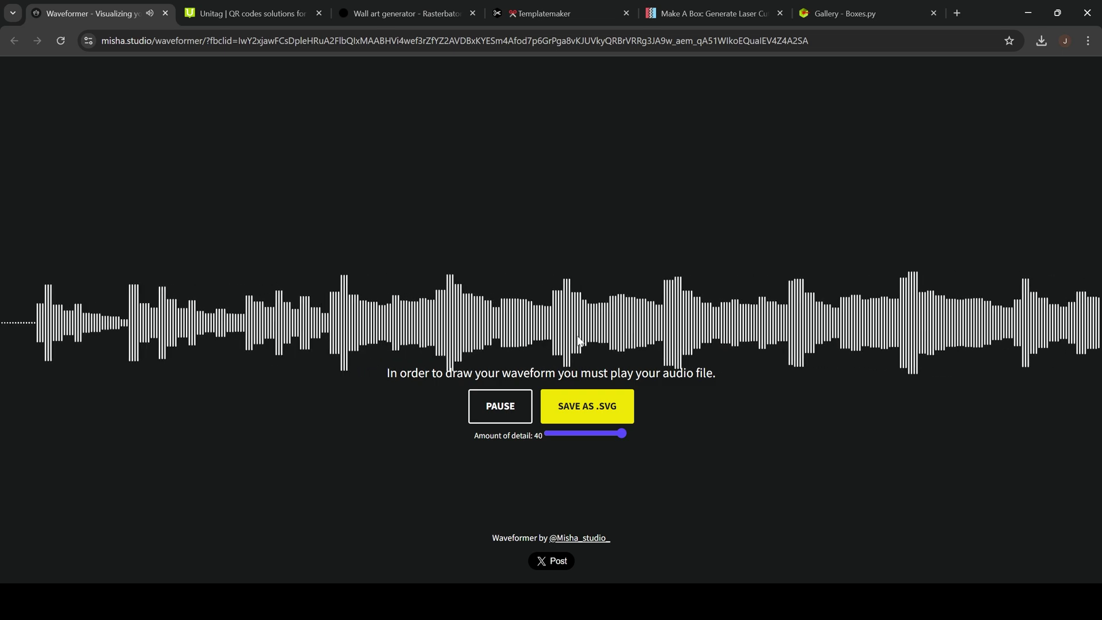
left_click(505, 415)
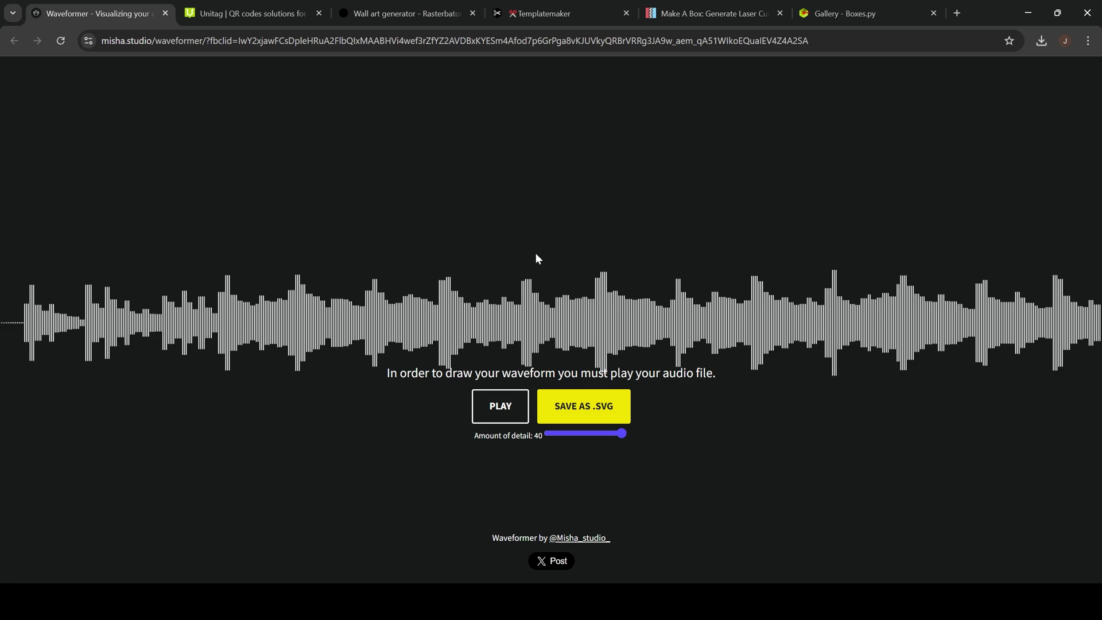
Enter freshstartcustoms.com as Unitag's URL and confirm to generate the QR code.
left_click(256, 6)
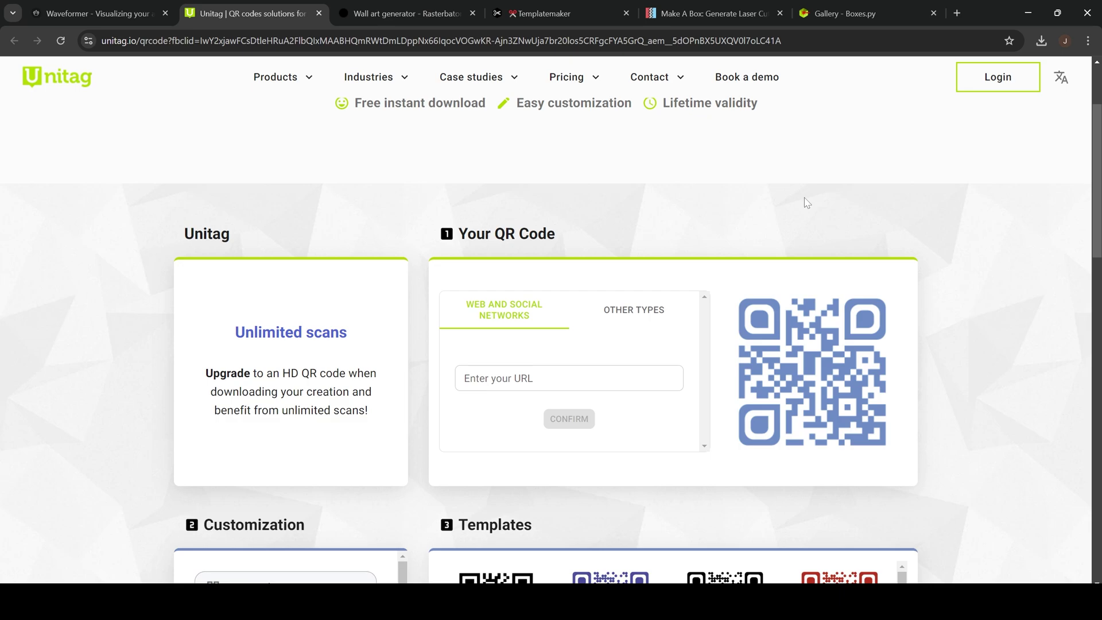
scroll(873, 233, "down", 1)
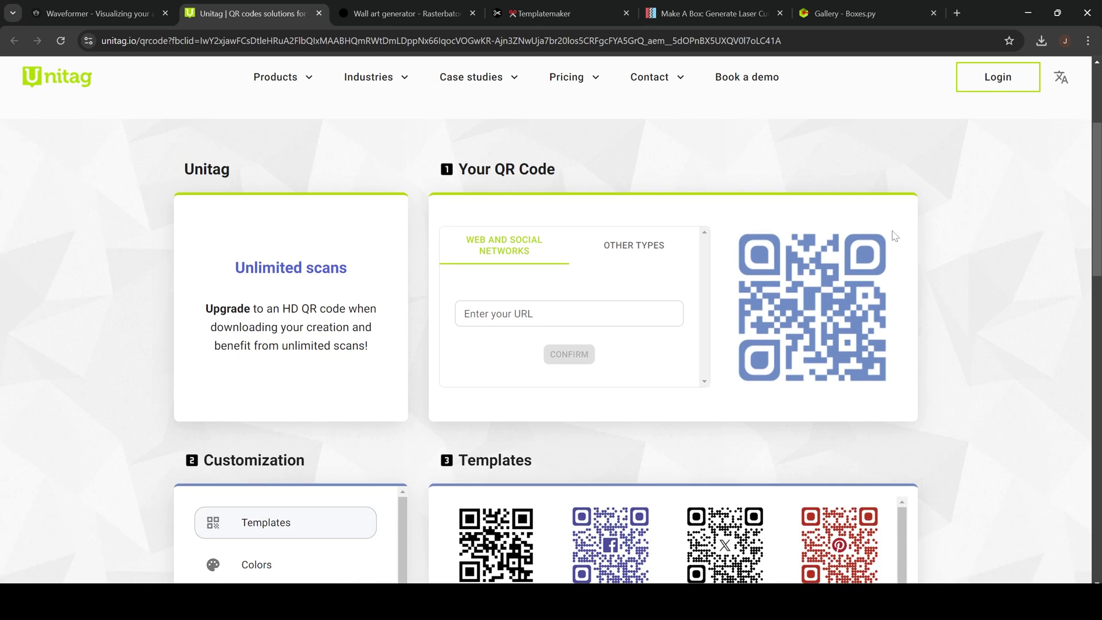
left_click(488, 313)
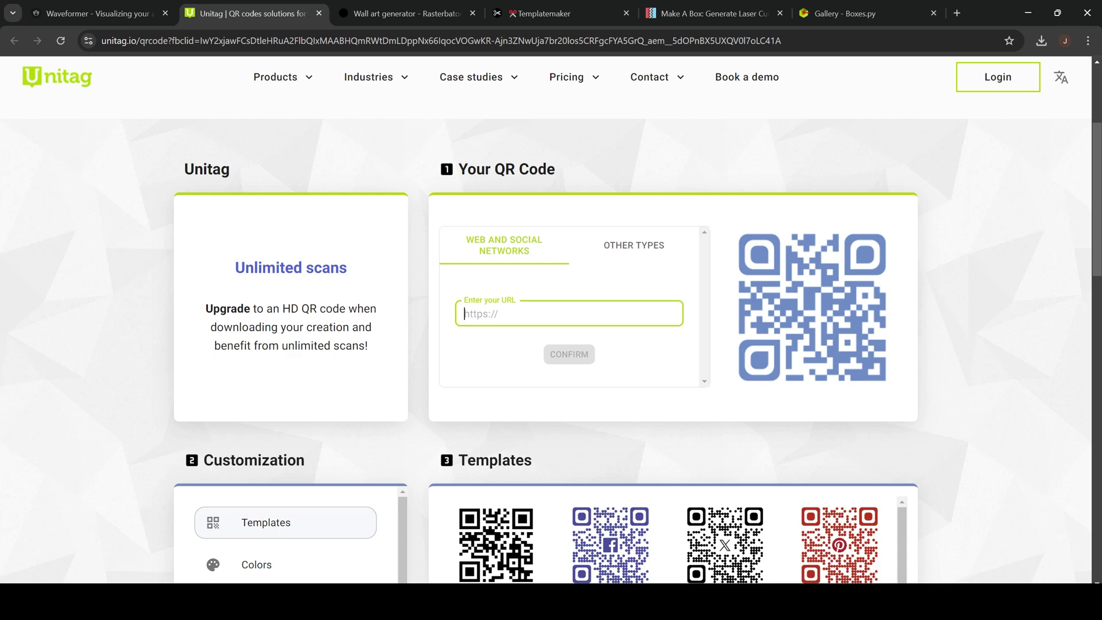
type("freshs")
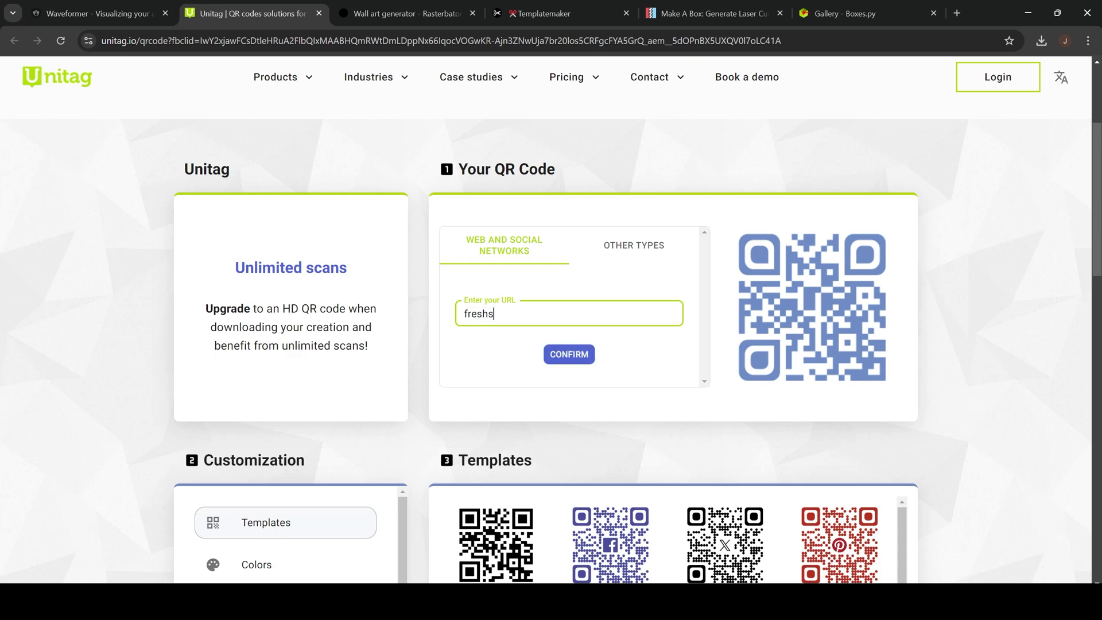
type("tartcustoms.com")
left_click(574, 355)
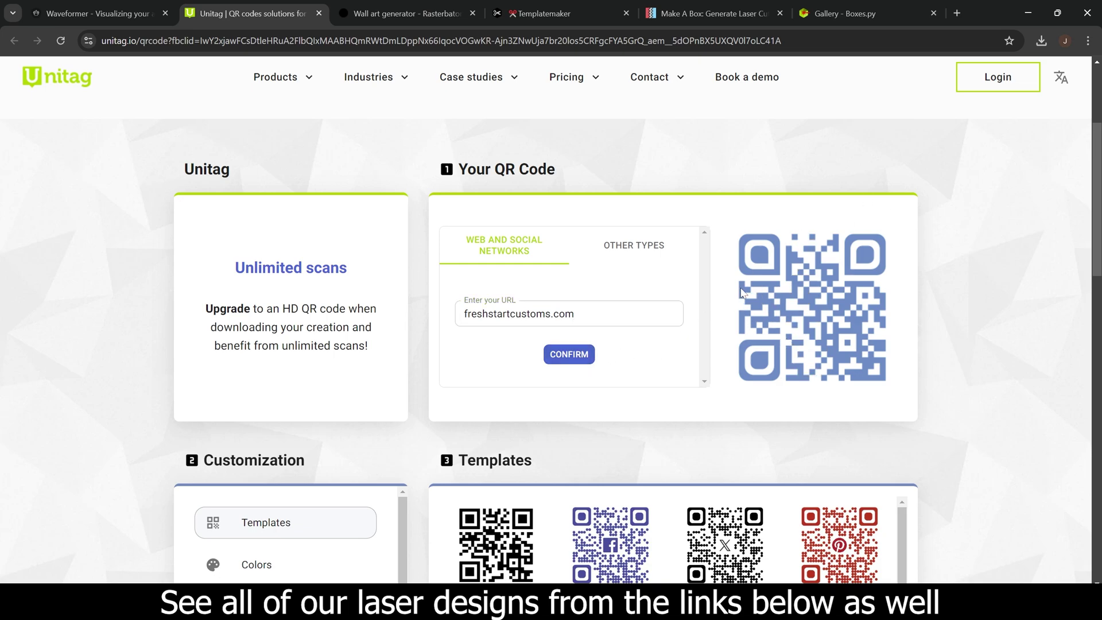
Apply the first black-and-white template to the QR code in Unitag.
scroll(847, 319, "down", 2)
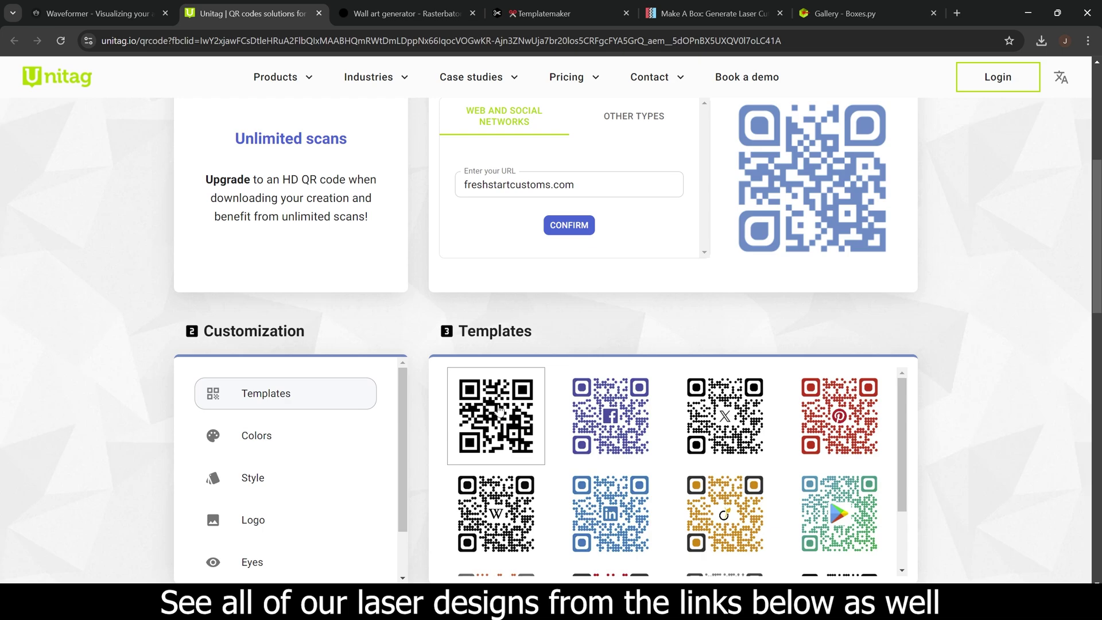
left_click(498, 422)
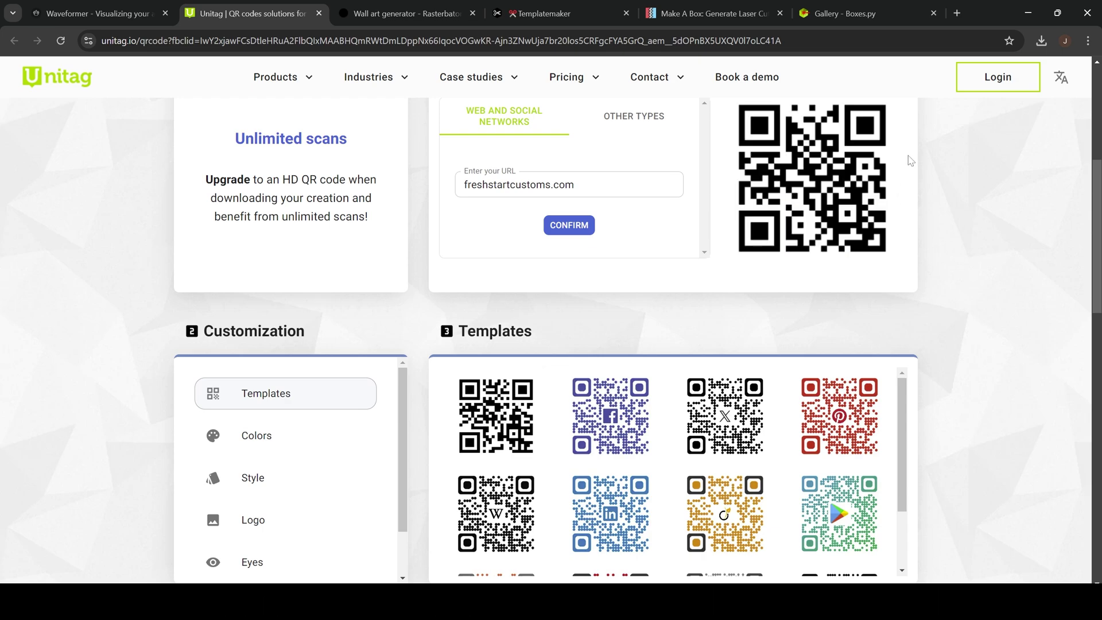
scroll(804, 258, "up", 2)
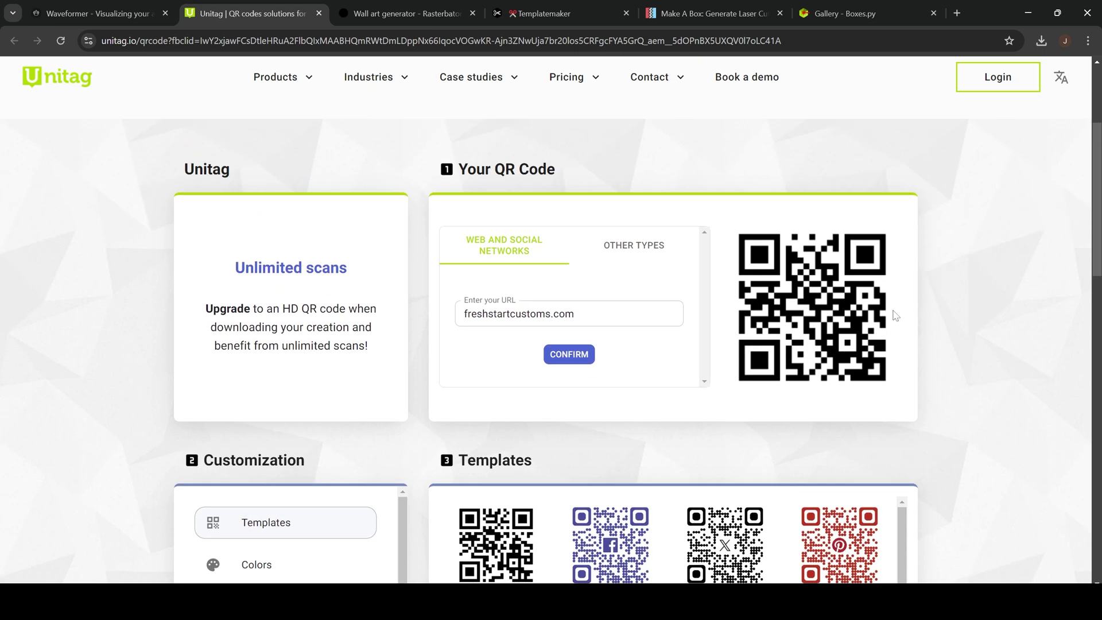
scroll(902, 310, "down", 2)
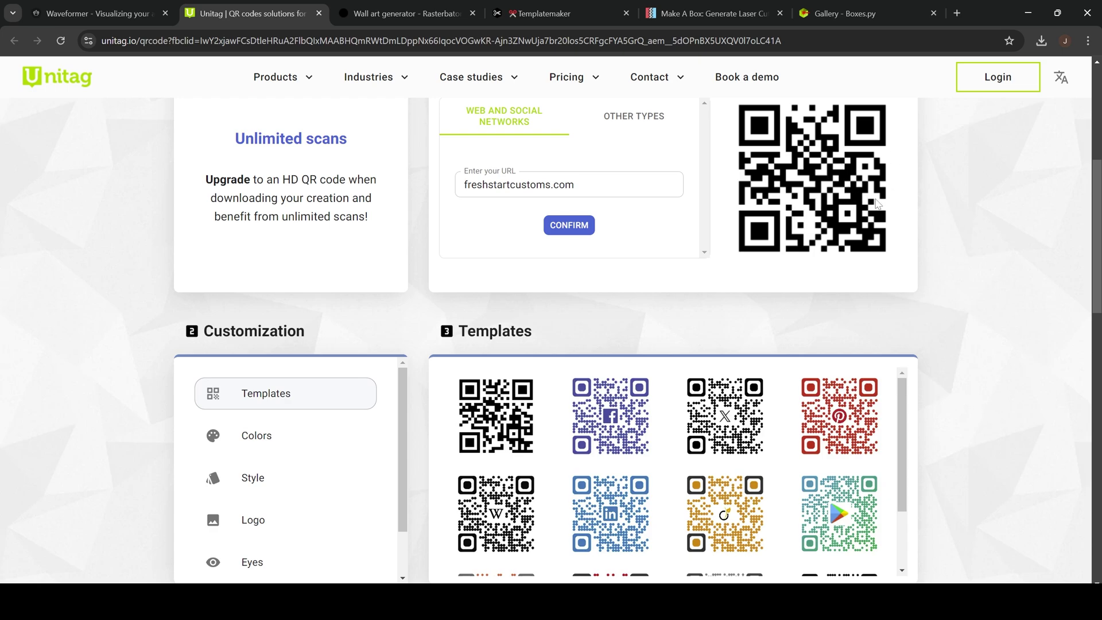
scroll(850, 206, "down", 1)
scroll(840, 218, "up", 1)
Under Style, try Diamond eyes, then settle on Rounded eyes for the QR code.
left_click(273, 560)
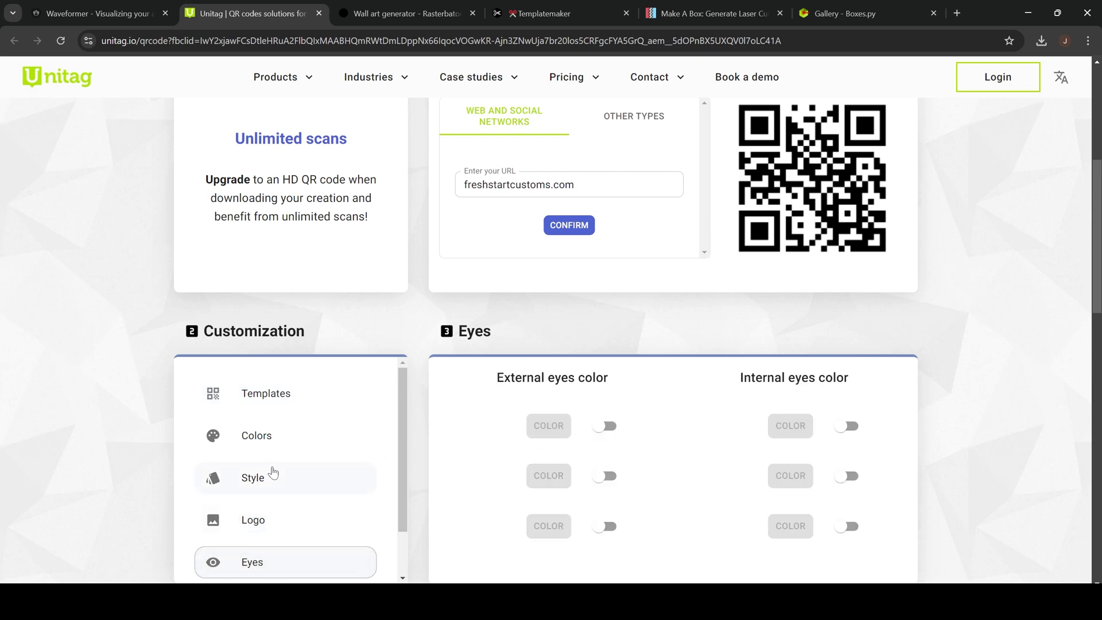
left_click(270, 476)
left_click(765, 469)
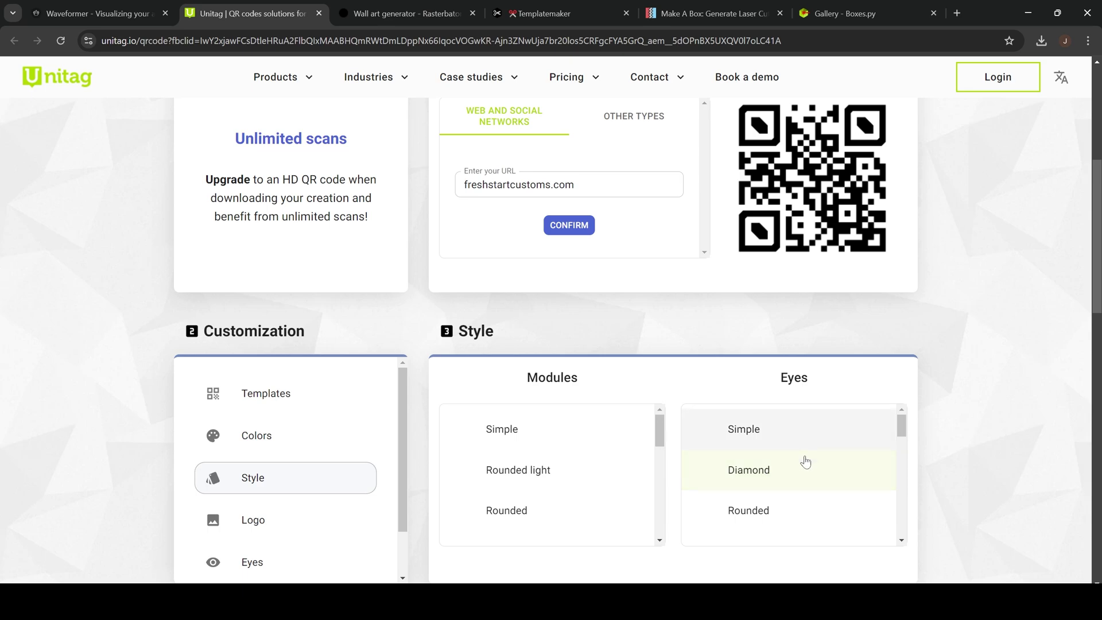
left_click(807, 506)
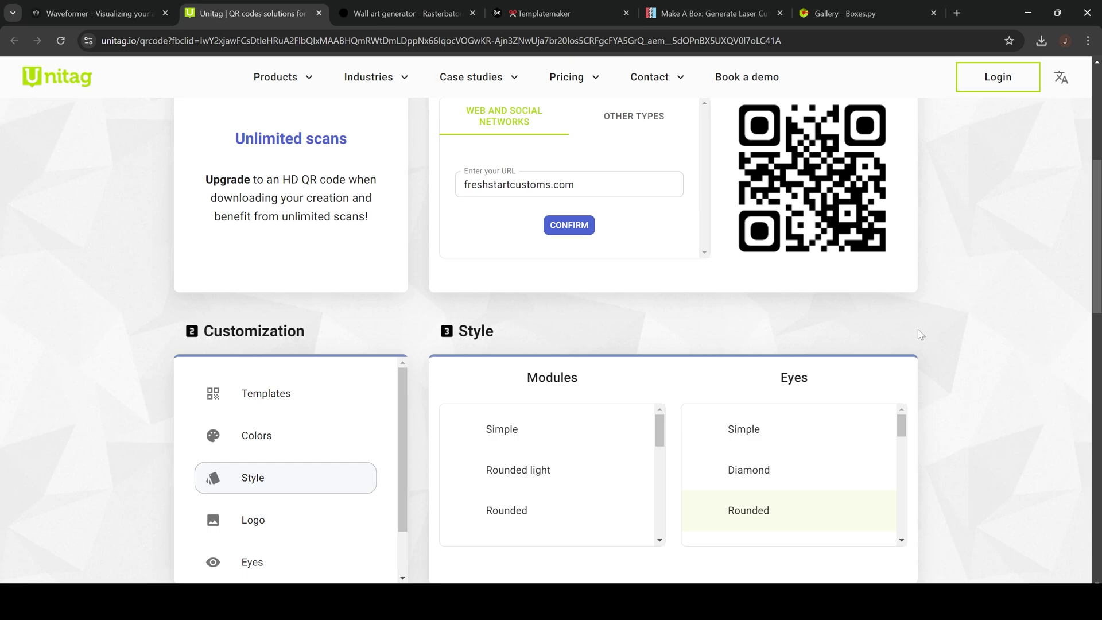
Scroll through the Unitag page and briefly highlight the freshstartcustoms.com address.
scroll(812, 252, "down", 3)
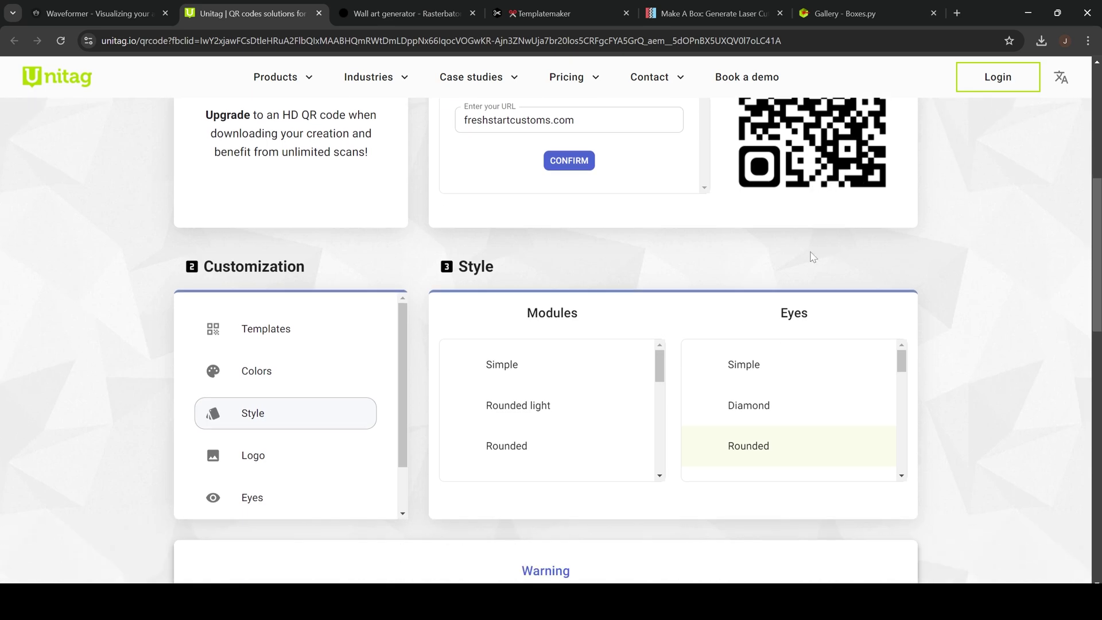
scroll(838, 287, "down", 2)
scroll(959, 393, "down", 3)
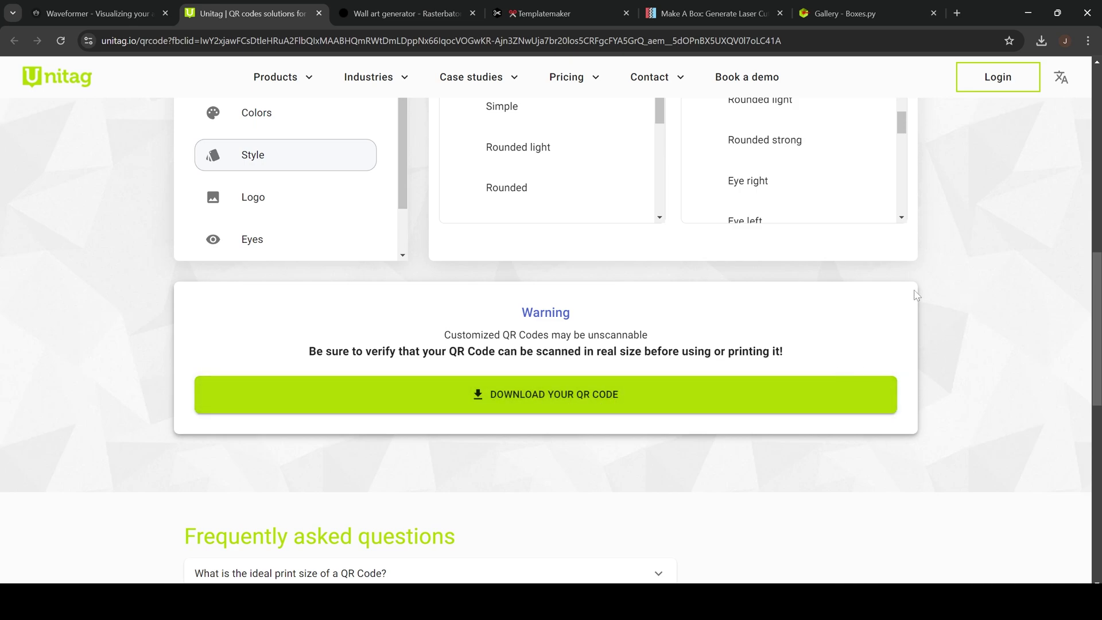
scroll(950, 281, "up", 3)
scroll(950, 280, "up", 6)
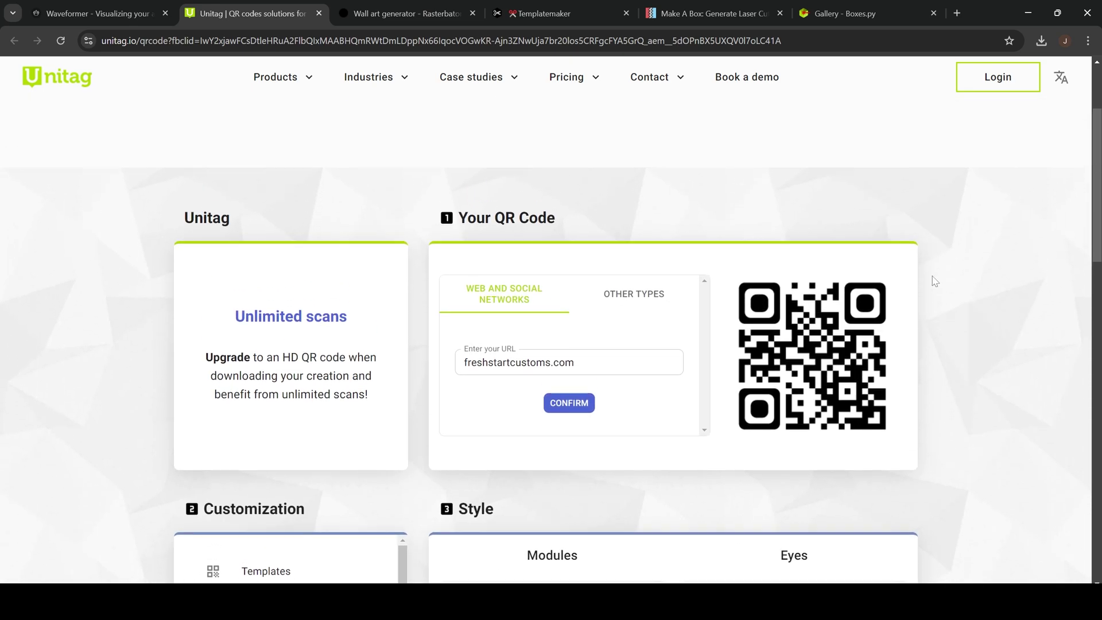
scroll(805, 389, "down", 1)
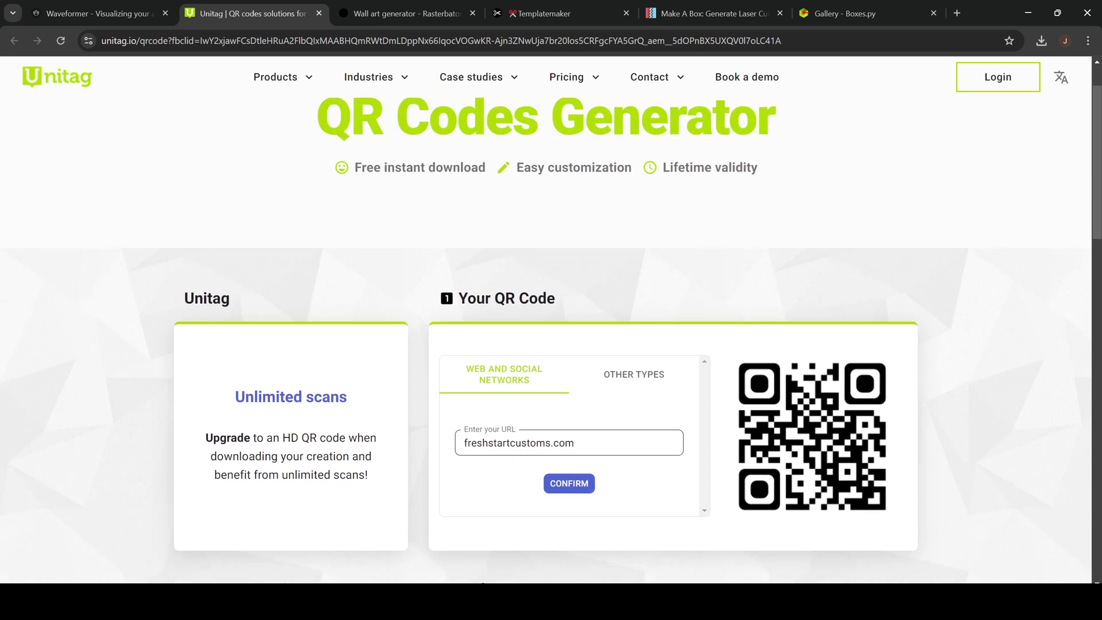
left_click_drag(574, 443, 344, 461)
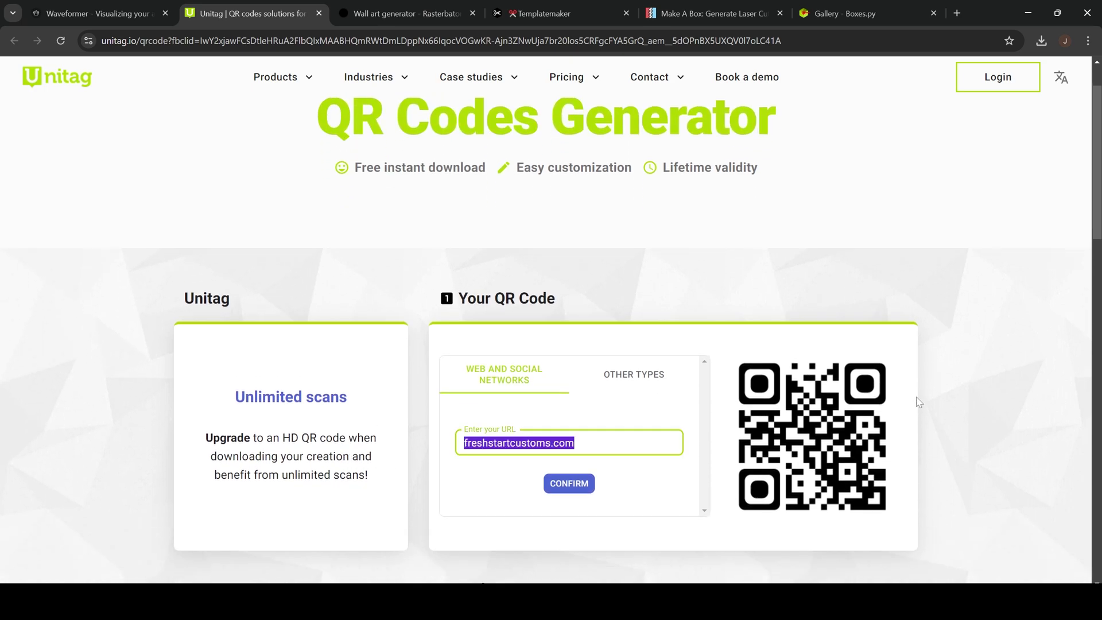
left_click(989, 395)
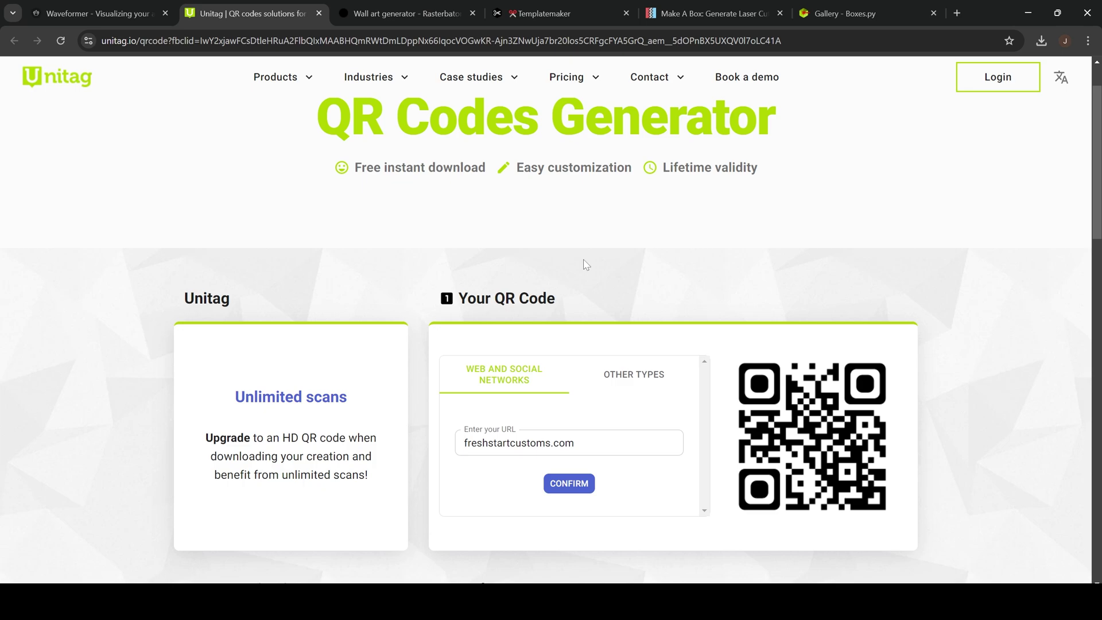
Switch to The Rasterbator and show the framed Ferris wheel poster photo beside it.
key("ctrl+Tab")
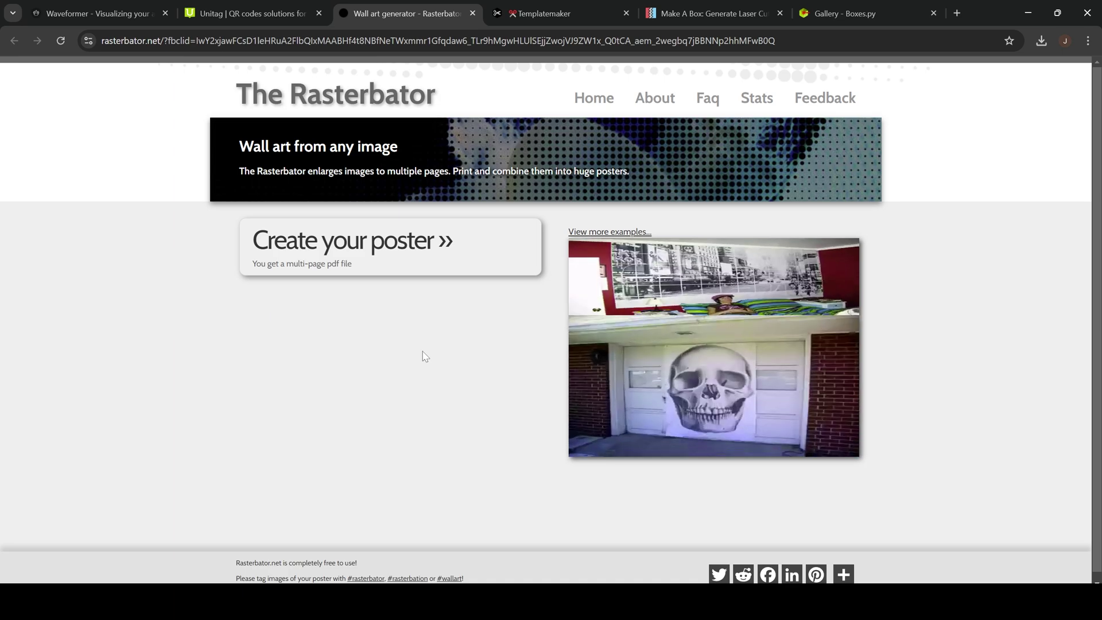
mouse_move(753, 600)
left_click(854, 534)
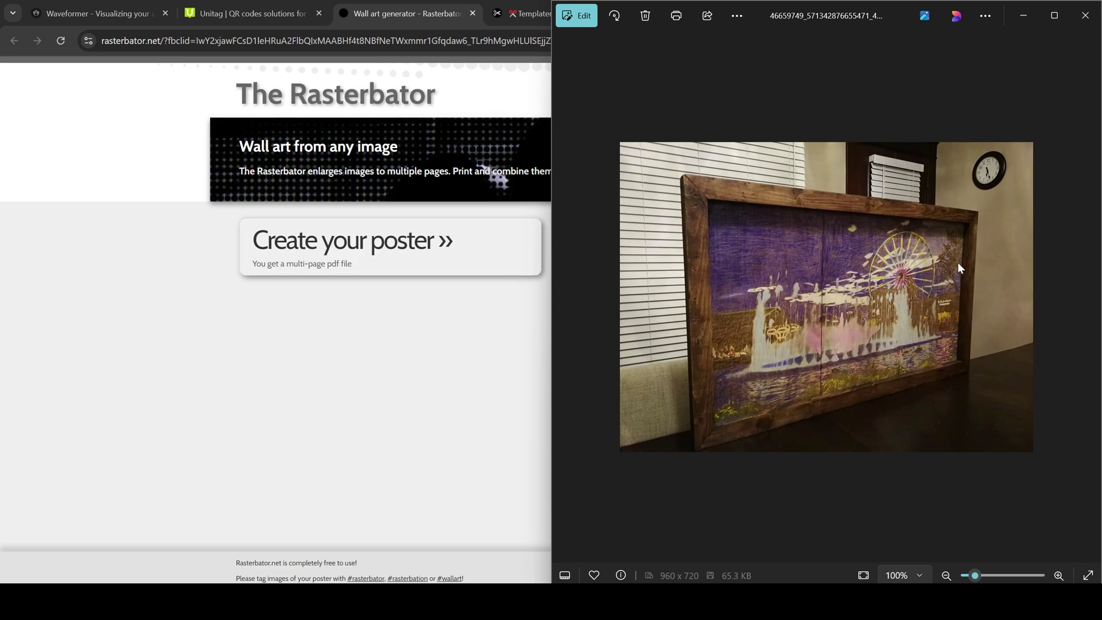
Start a new Rasterbator poster from the cow example image, keeping A4 paper.
left_click(370, 250)
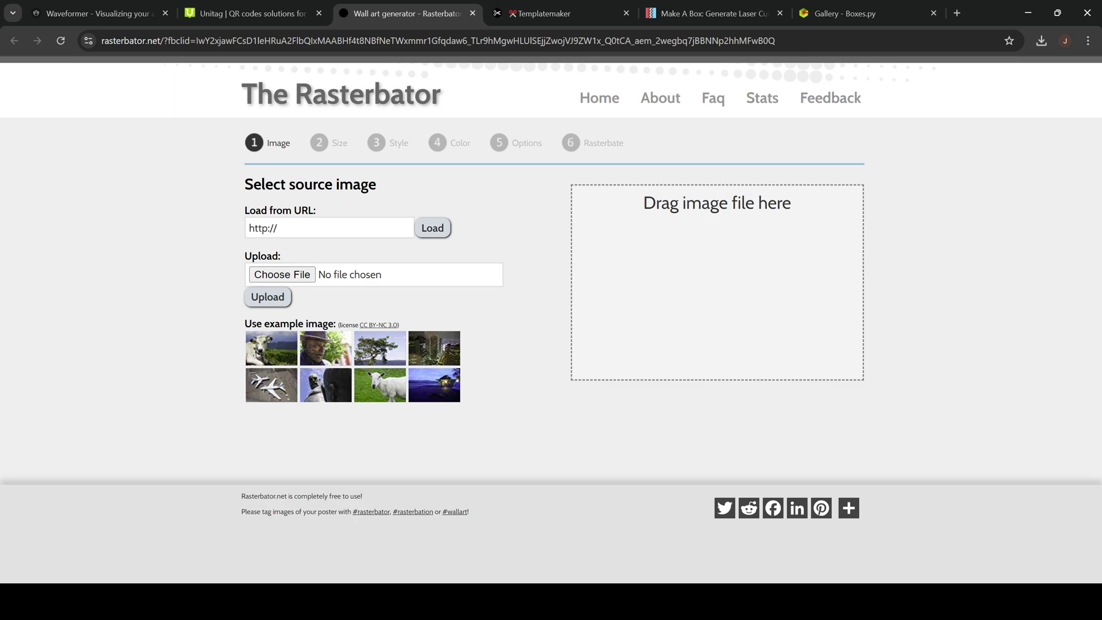
left_click(263, 353)
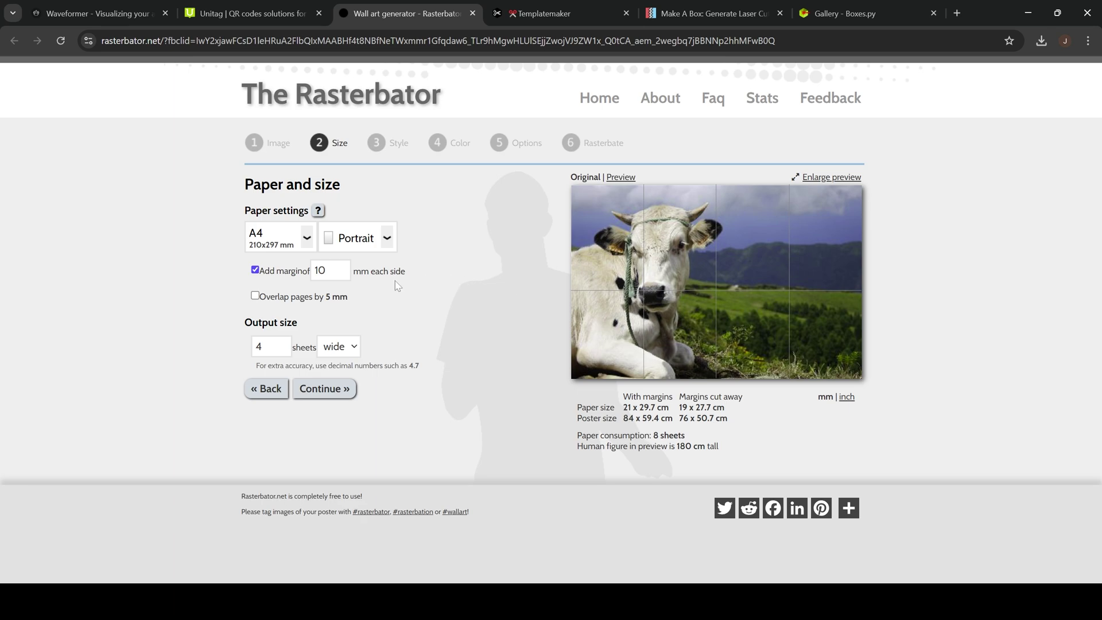
left_click(309, 238)
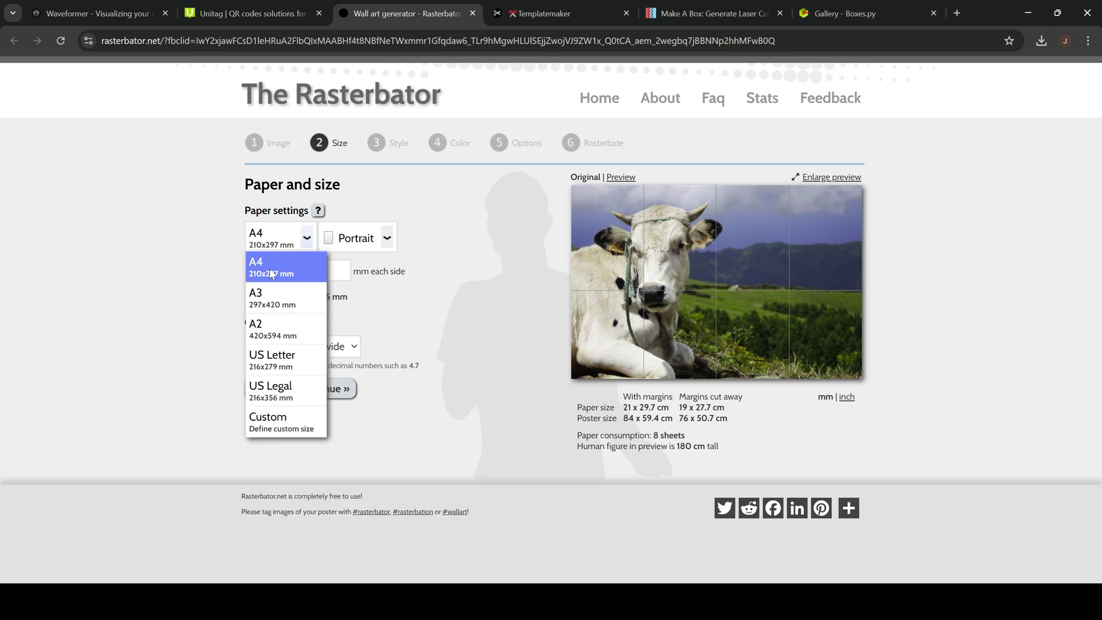
left_click(310, 239)
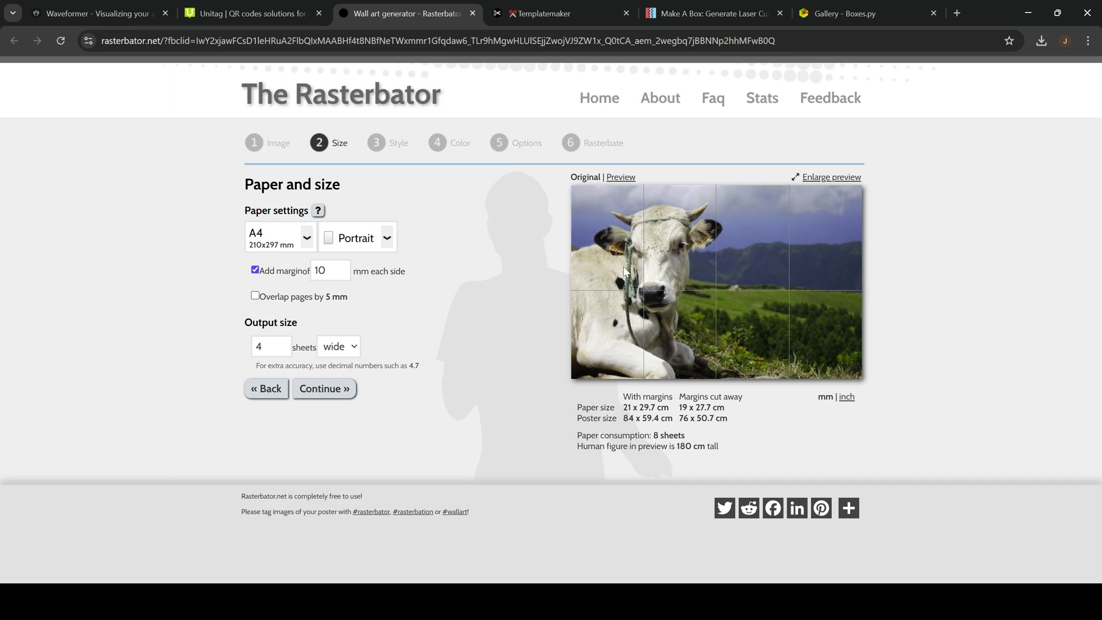
Set the poster measurements to inches and the width to 2 sheets.
left_click(852, 399)
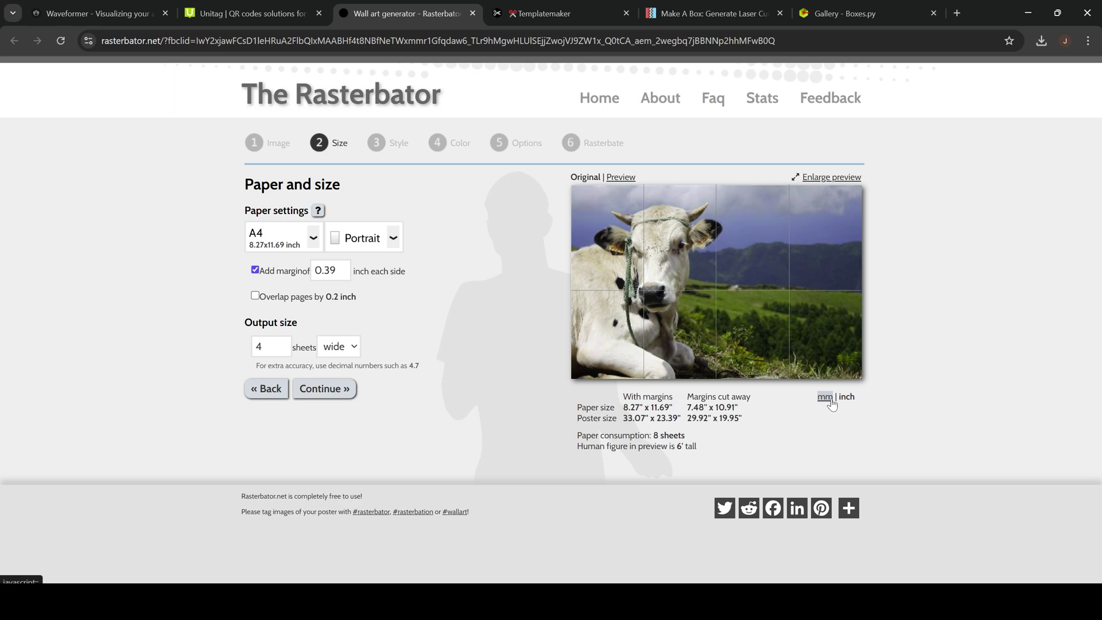
left_click(825, 396)
left_click(852, 401)
double_click(259, 347)
type("2")
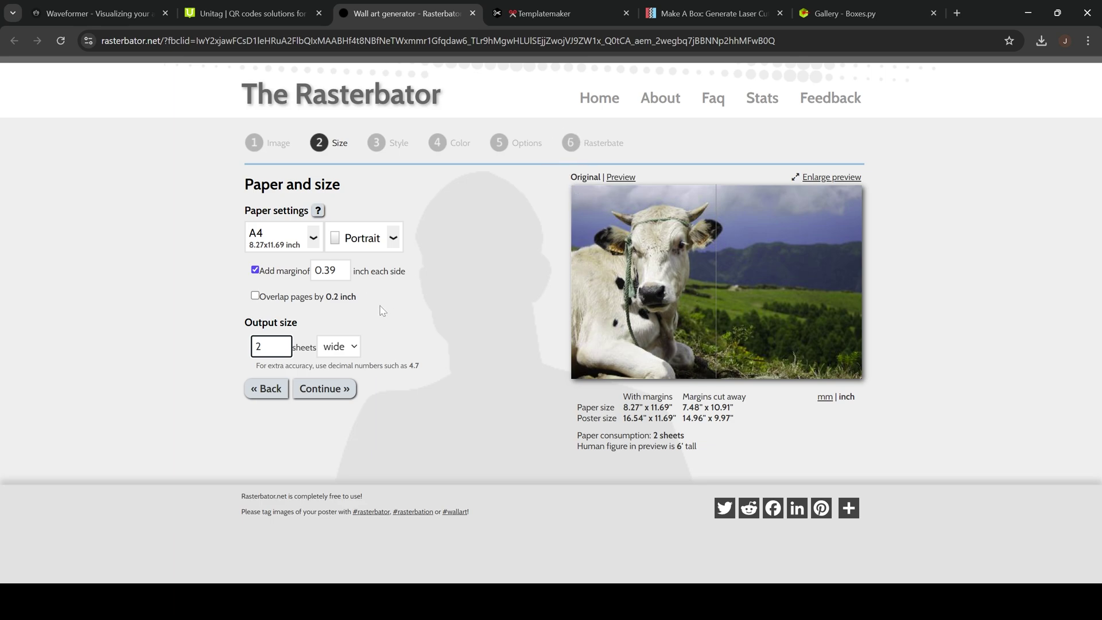
Keep A4 paper size and continue to the Style step.
left_click(316, 240)
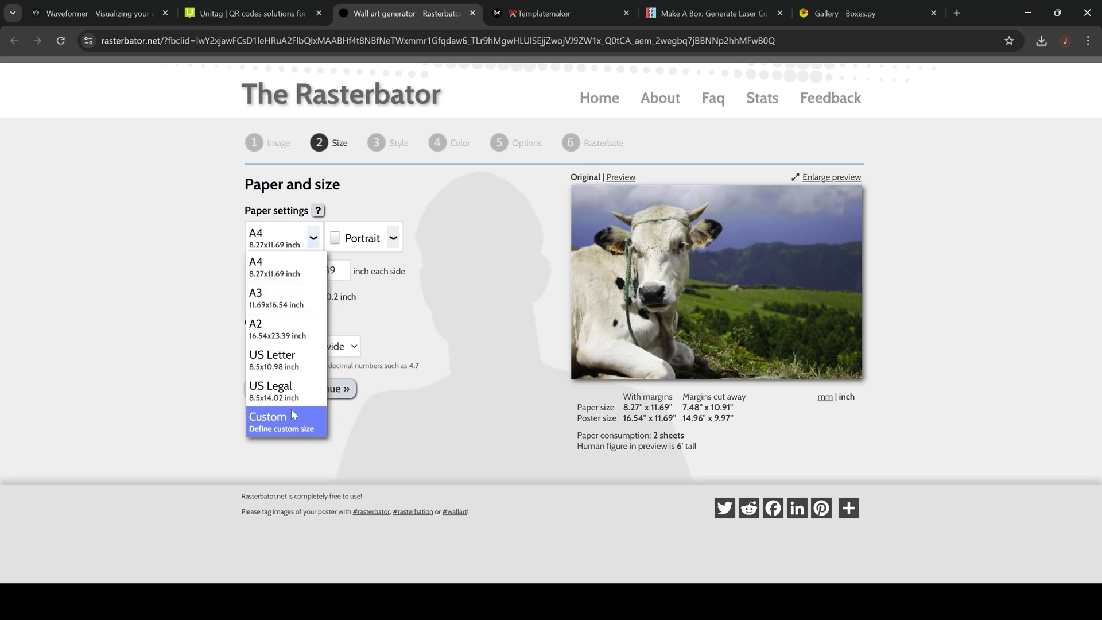
left_click(426, 411)
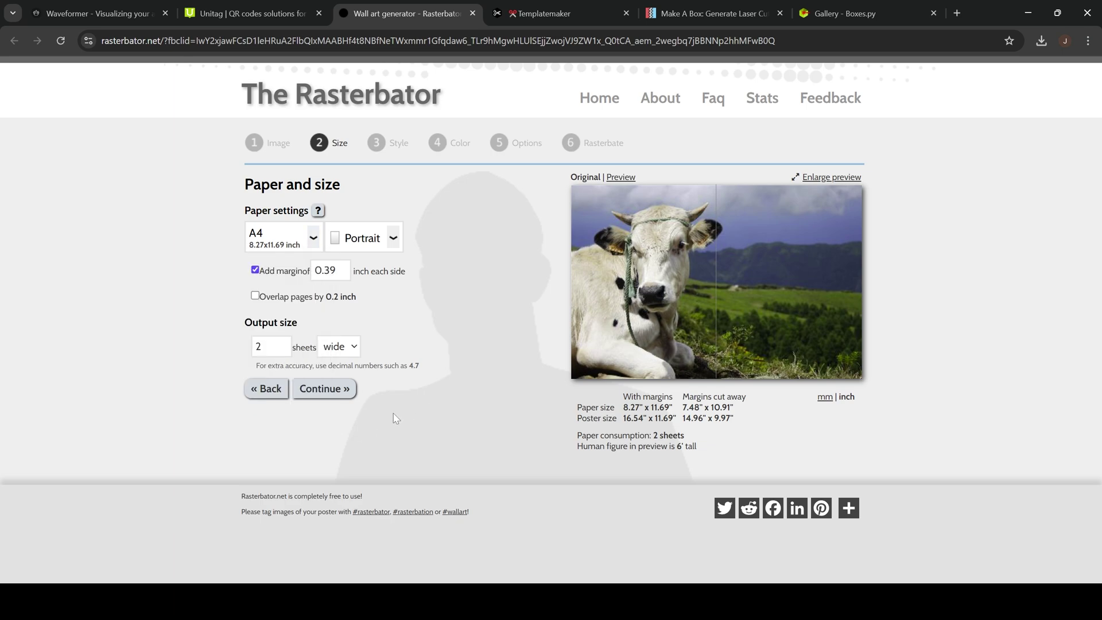
left_click(341, 392)
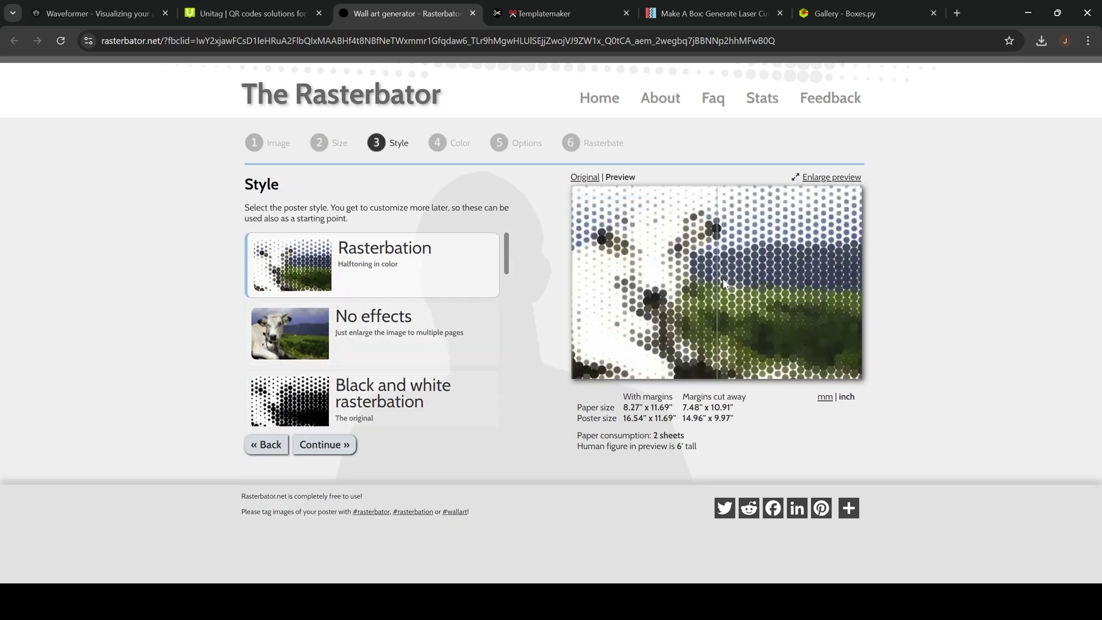
Preview Black and white rasterbation, then choose the No effects style for the cow poster.
scroll(453, 342, "down", 1)
scroll(452, 342, "down", 1)
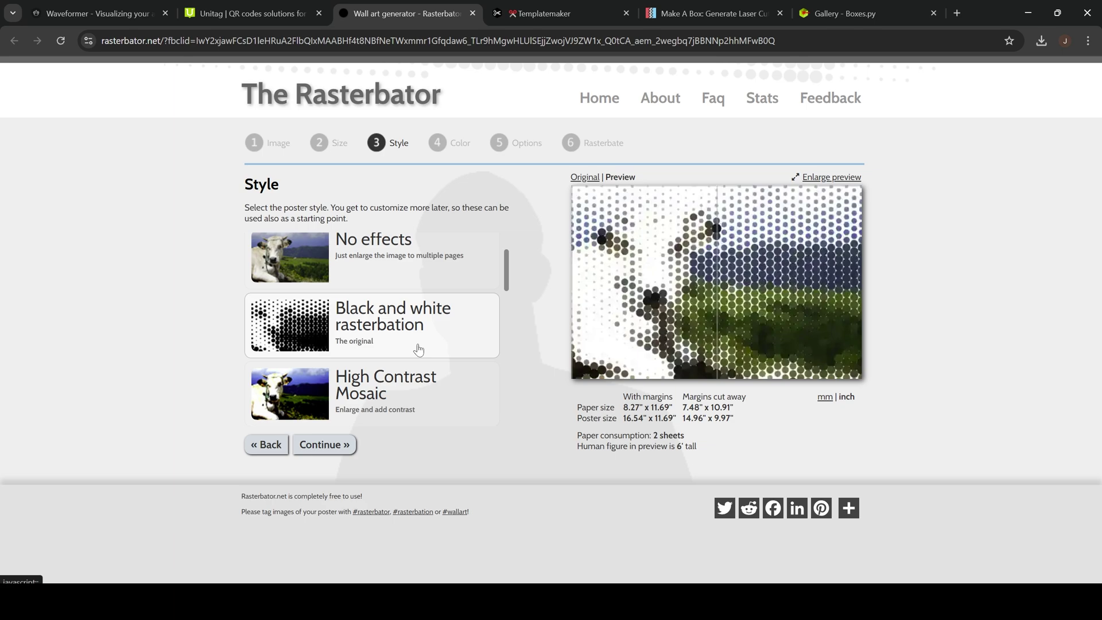
left_click(384, 337)
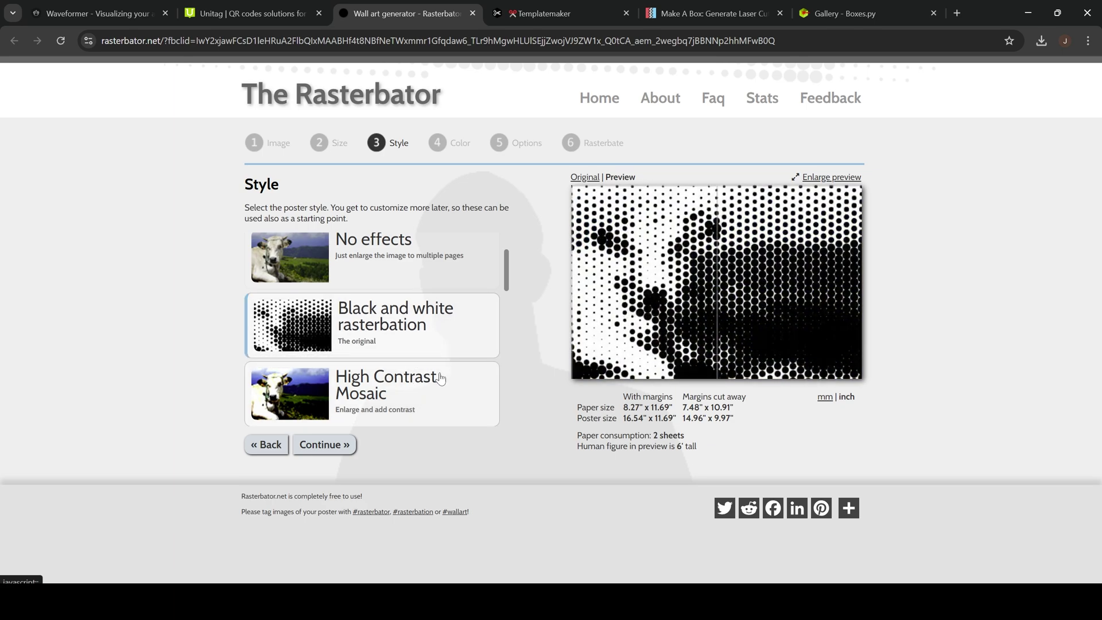
scroll(445, 382, "down", 5)
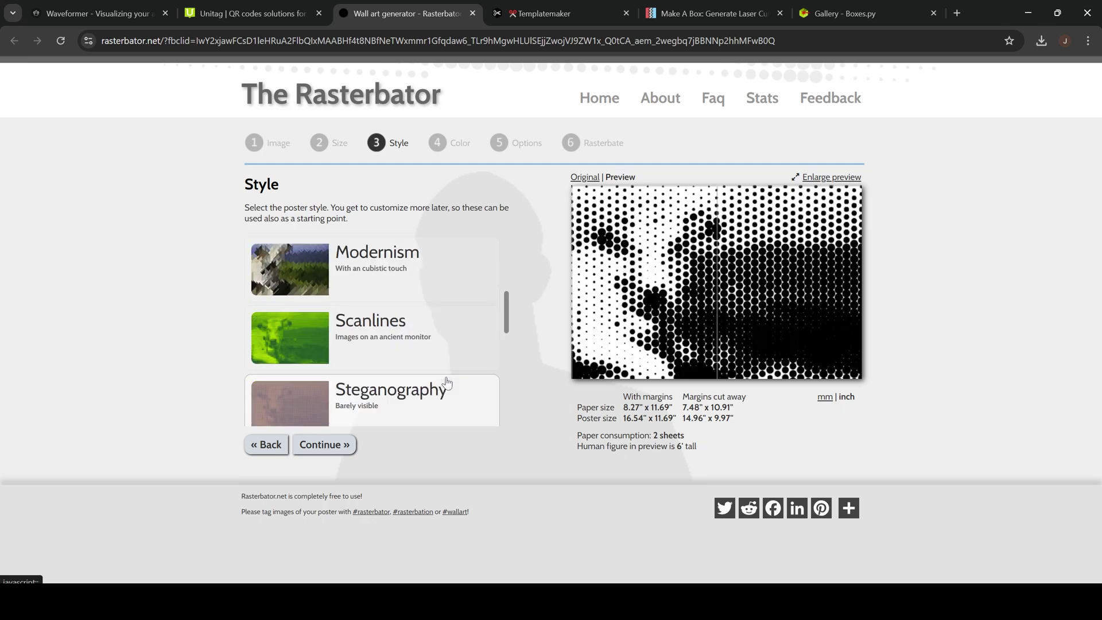
scroll(448, 383, "down", 4)
scroll(449, 392, "up", 3)
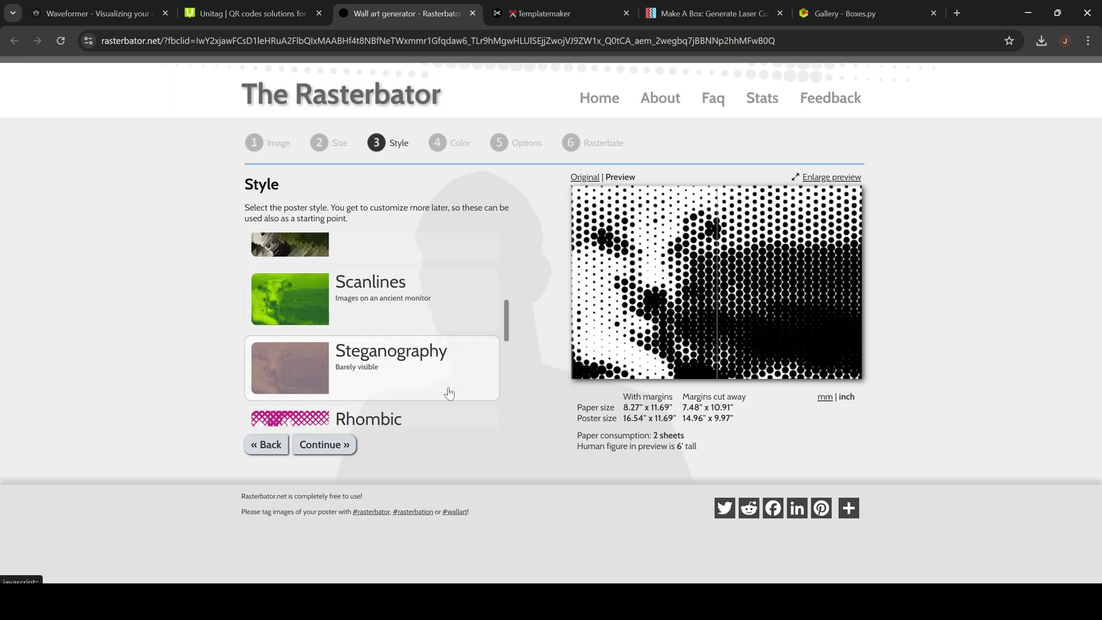
scroll(448, 385, "up", 8)
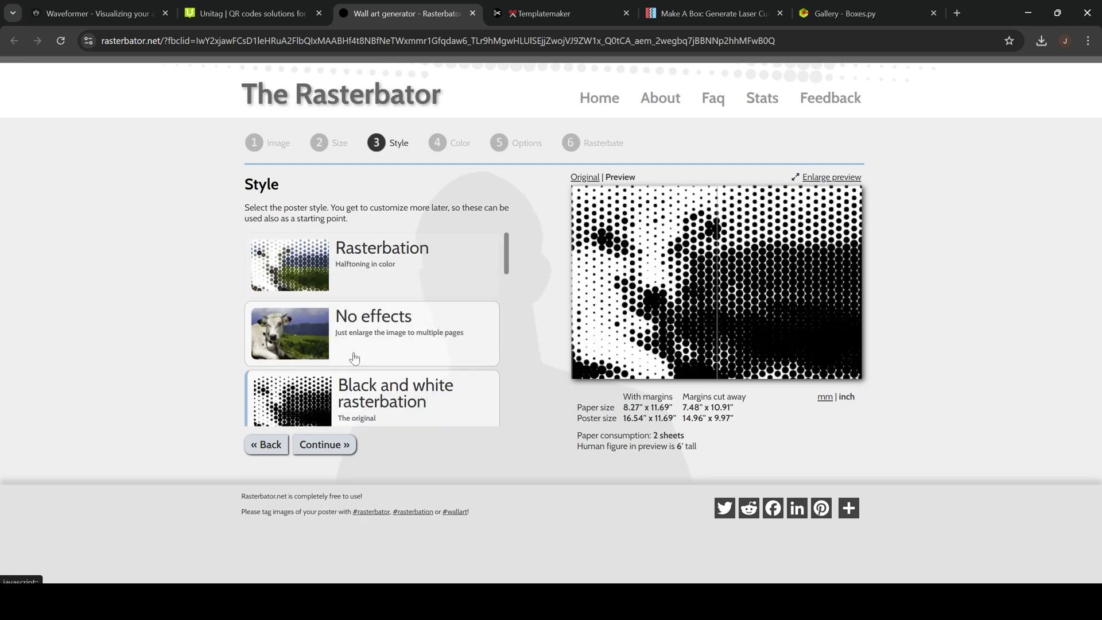
left_click(390, 339)
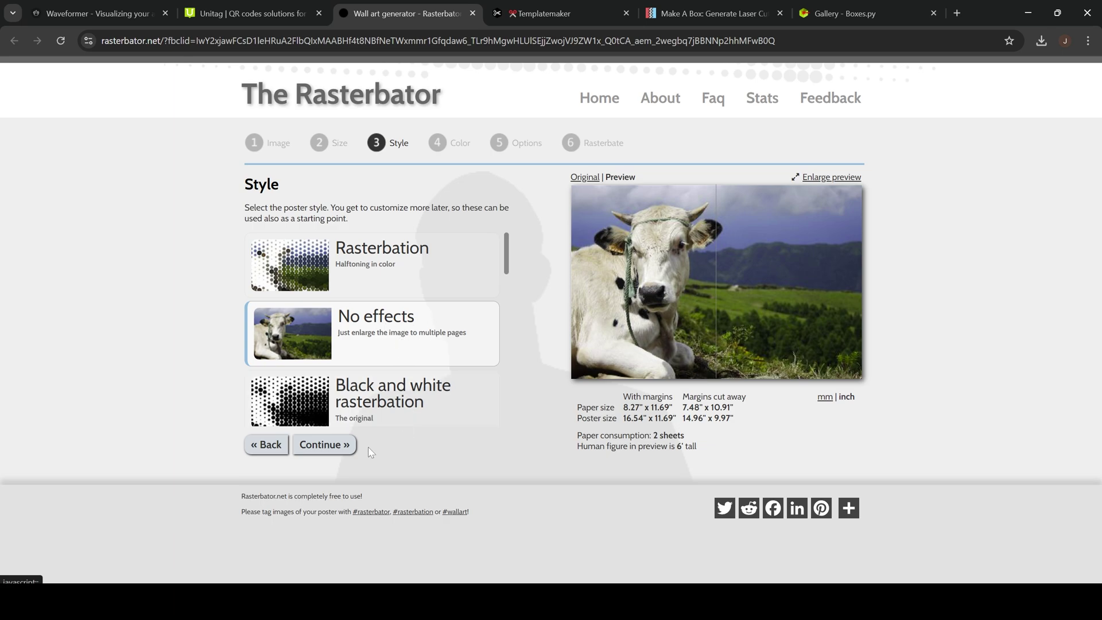
Continue past colour settings to Options, keeping Enlarge as the output type.
left_click(330, 449)
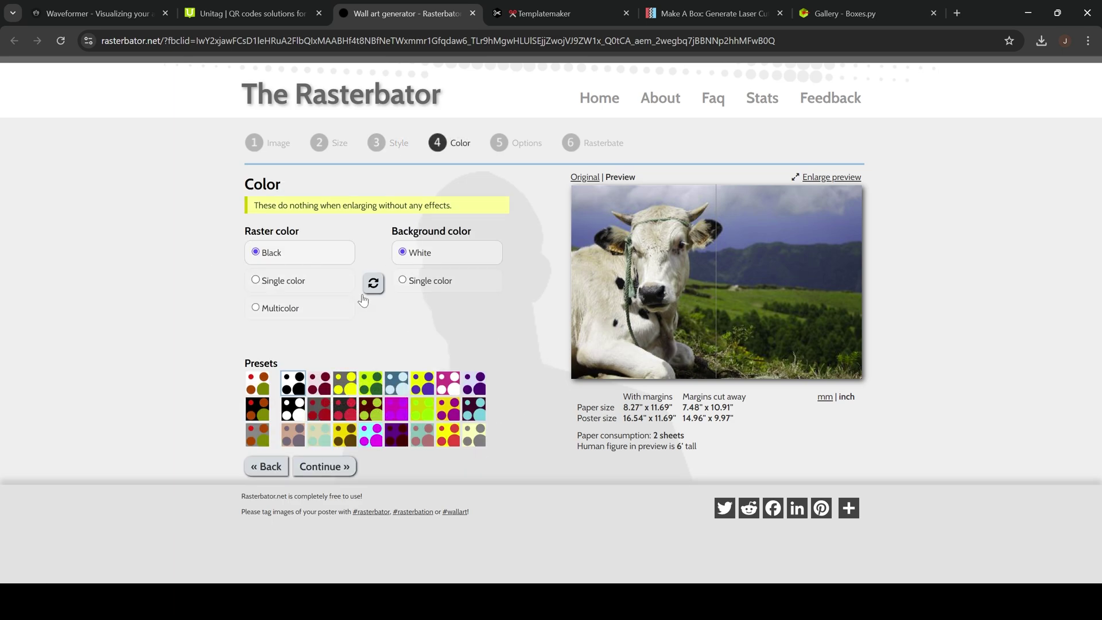
left_click(333, 474)
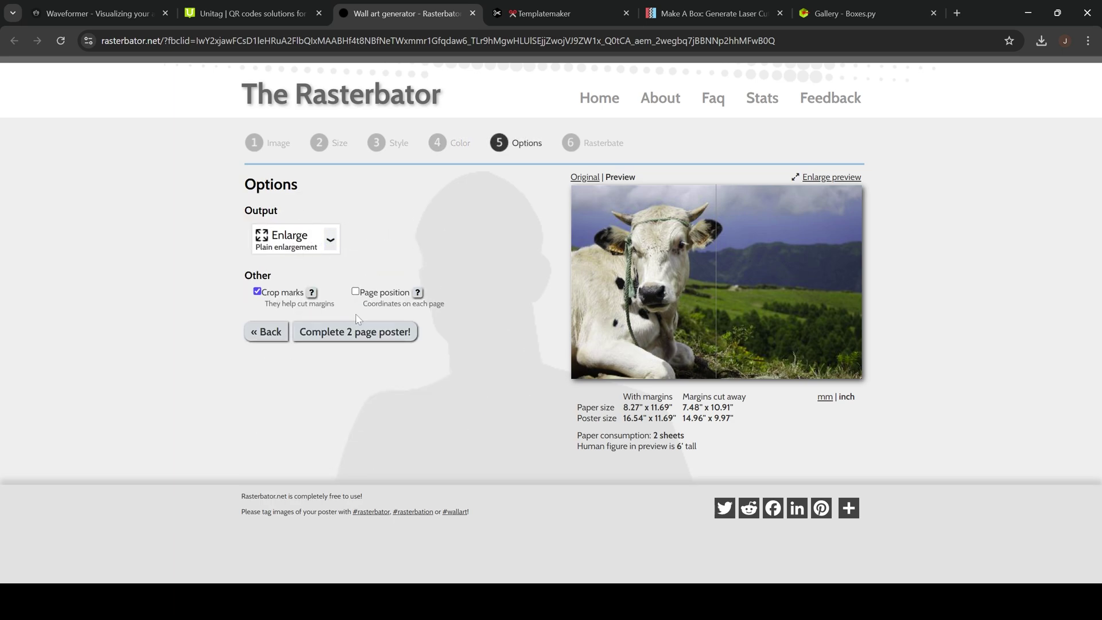
left_click(330, 240)
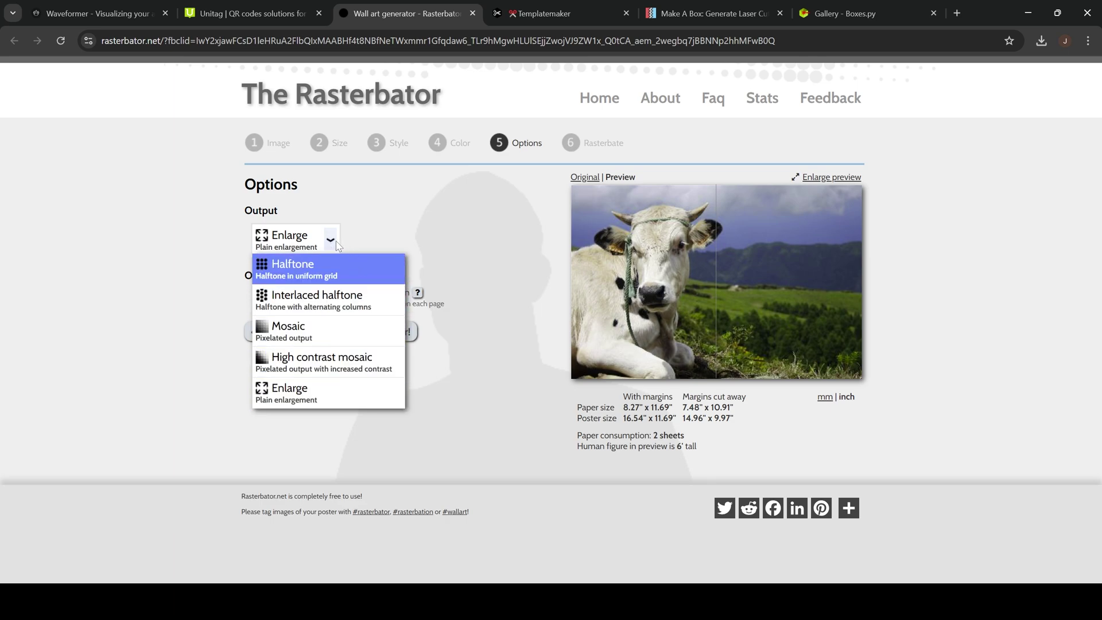
left_click(337, 241)
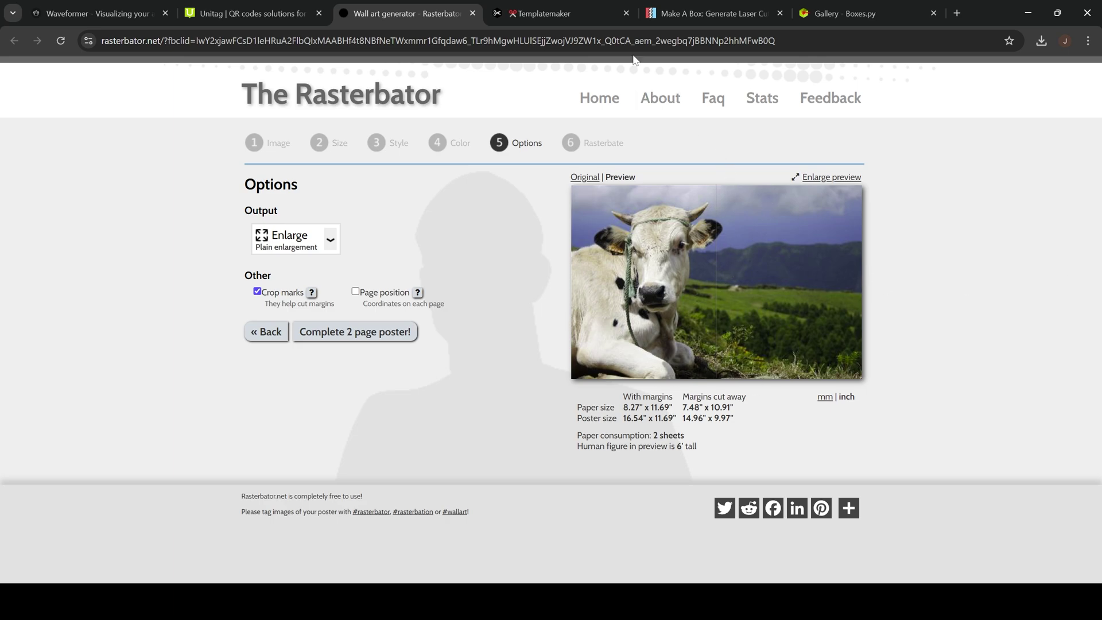
Browse Templatemaker's papercraft template gallery, including Bag, Elliptical Box, Cone and Polygonal Box with Lid.
left_click(550, 6)
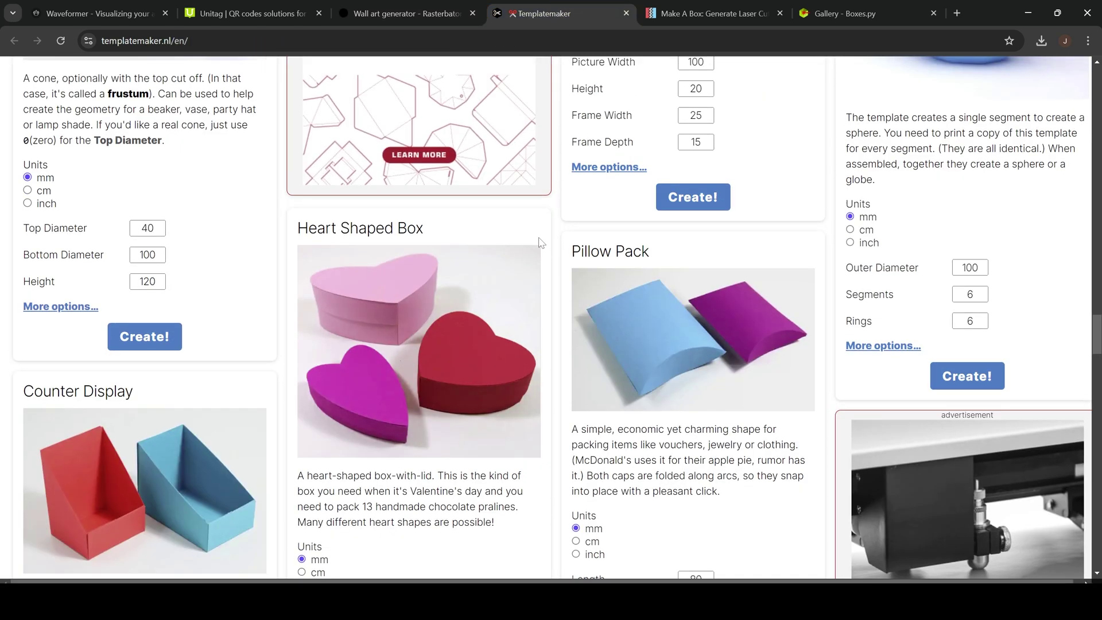
scroll(550, 248, "up", 15)
scroll(566, 246, "up", 12)
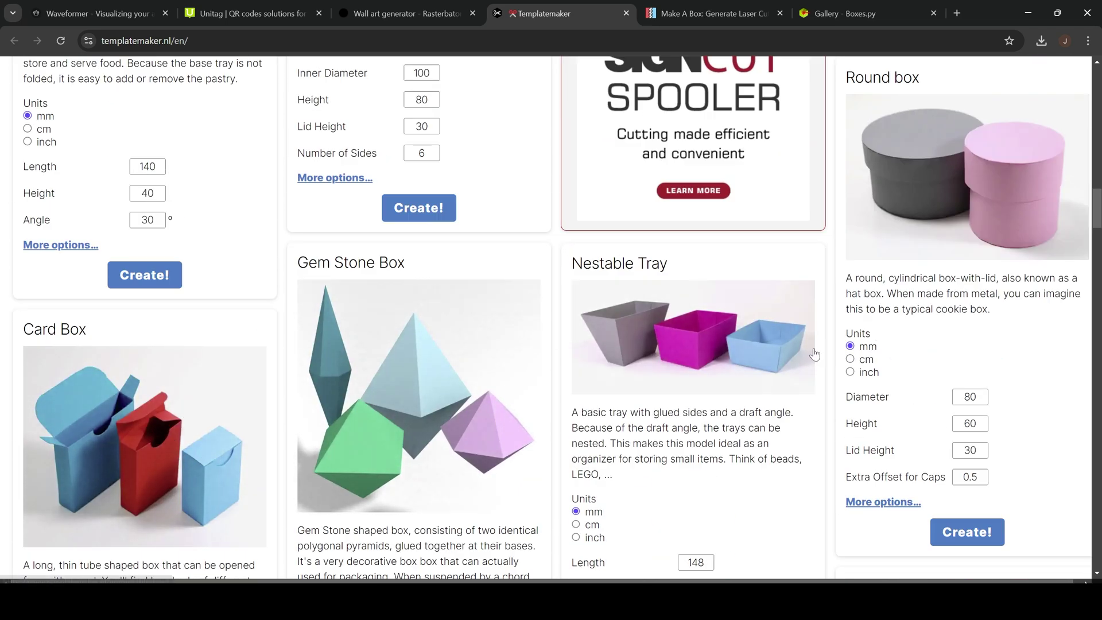
scroll(813, 344, "up", 10)
scroll(810, 342, "up", 12)
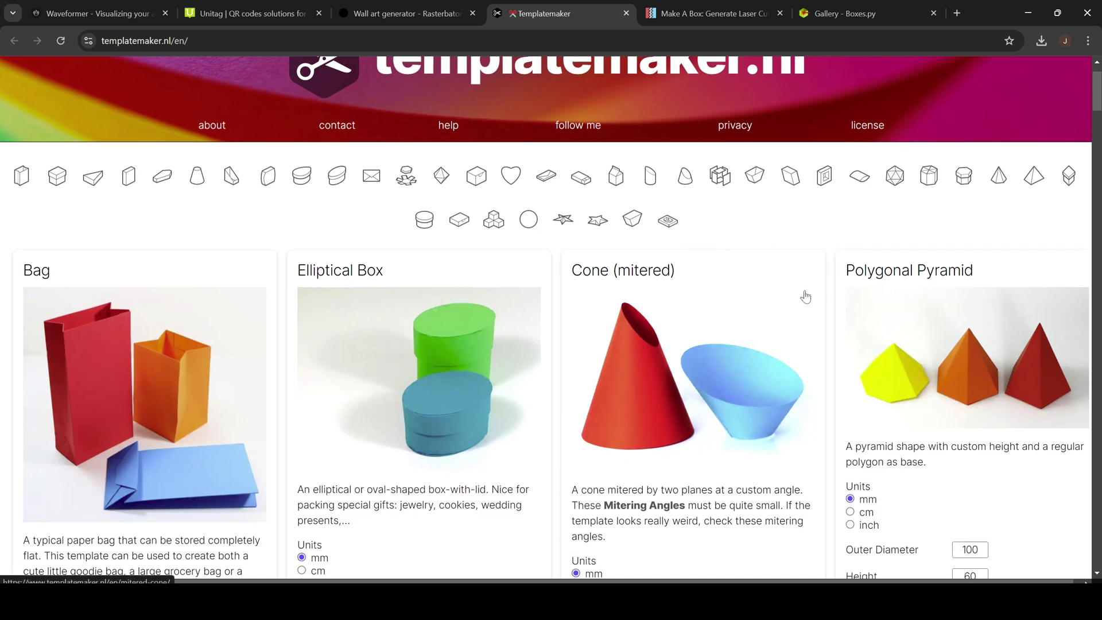
scroll(801, 294, "up", 1)
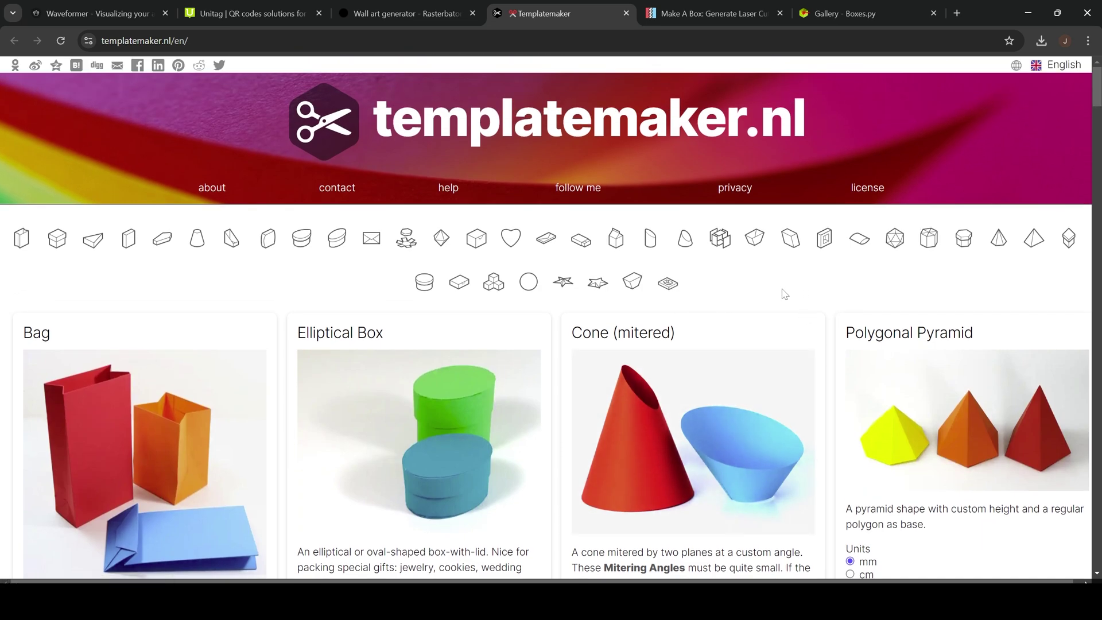
scroll(786, 295, "down", 15)
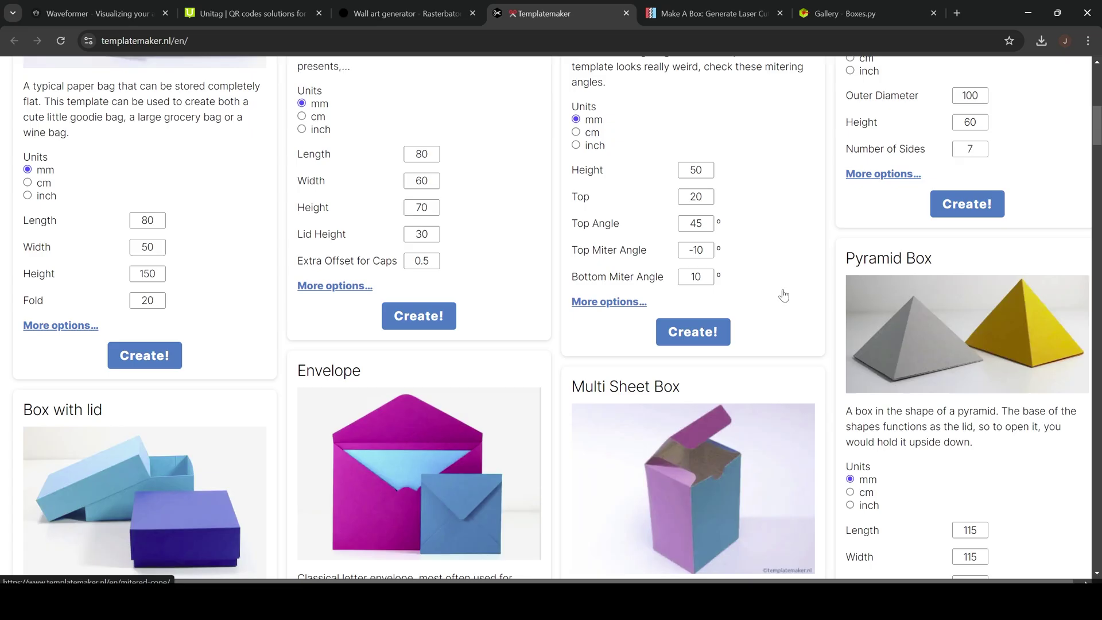
scroll(784, 295, "down", 15)
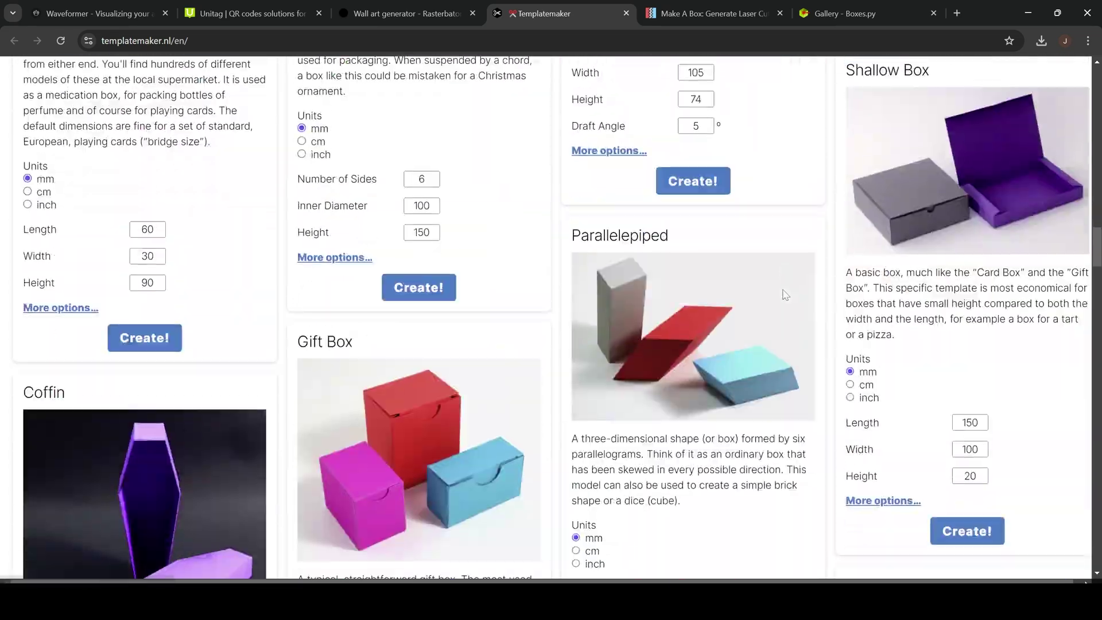
scroll(785, 294, "down", 15)
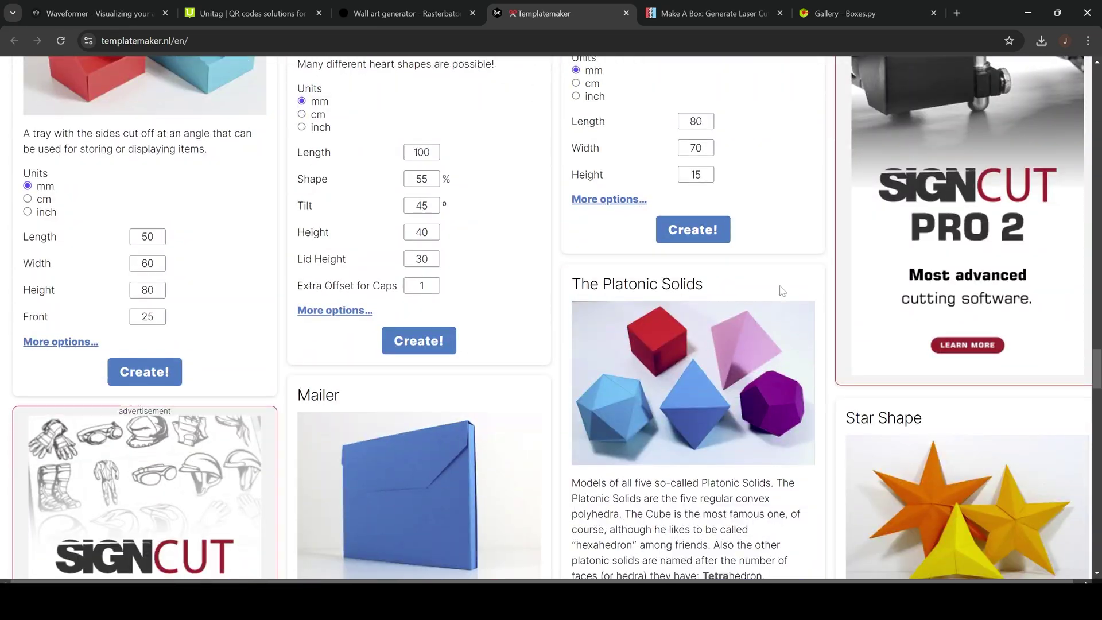
scroll(403, 285, "down", 15)
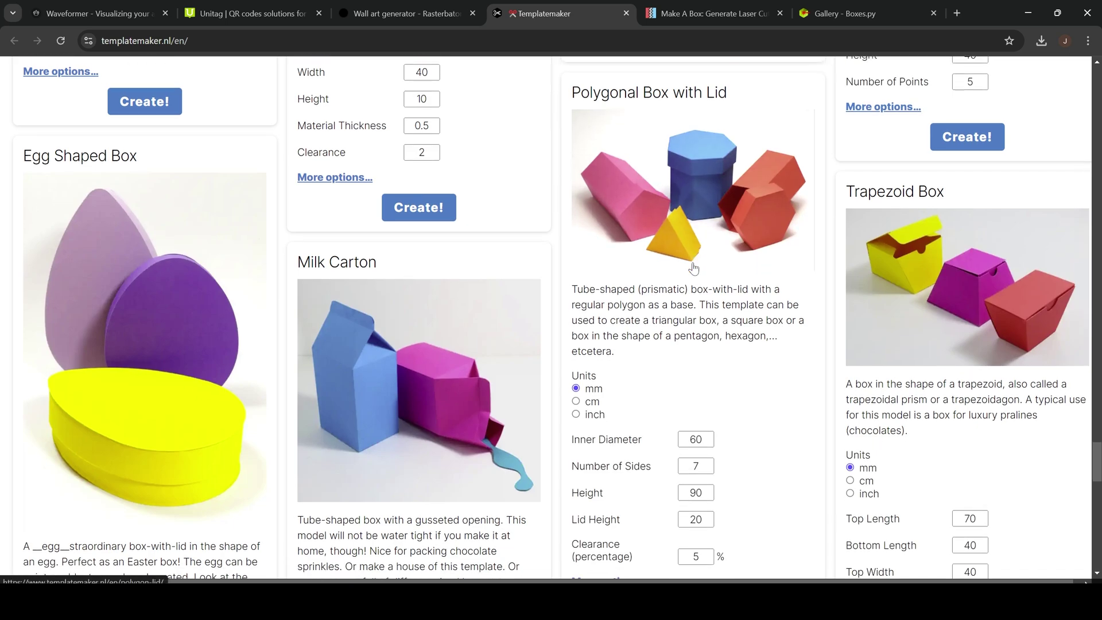
scroll(488, 270, "up", 5)
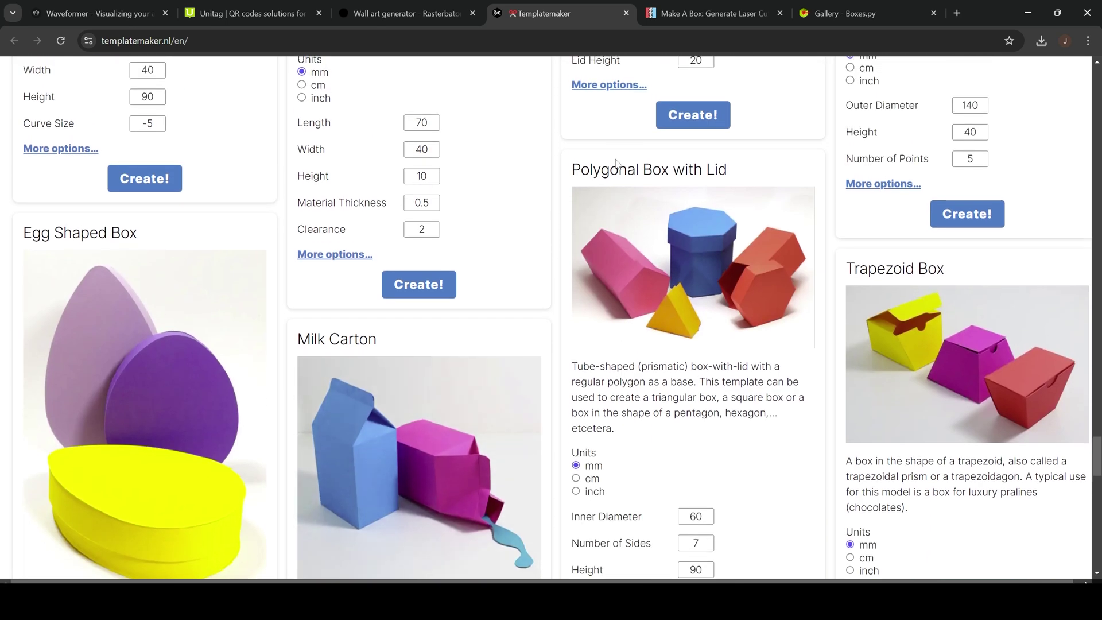
Review the Make A Box dimension form, then show the Boxes.py gallery with BinTray and DiscRack.
left_click(711, 8)
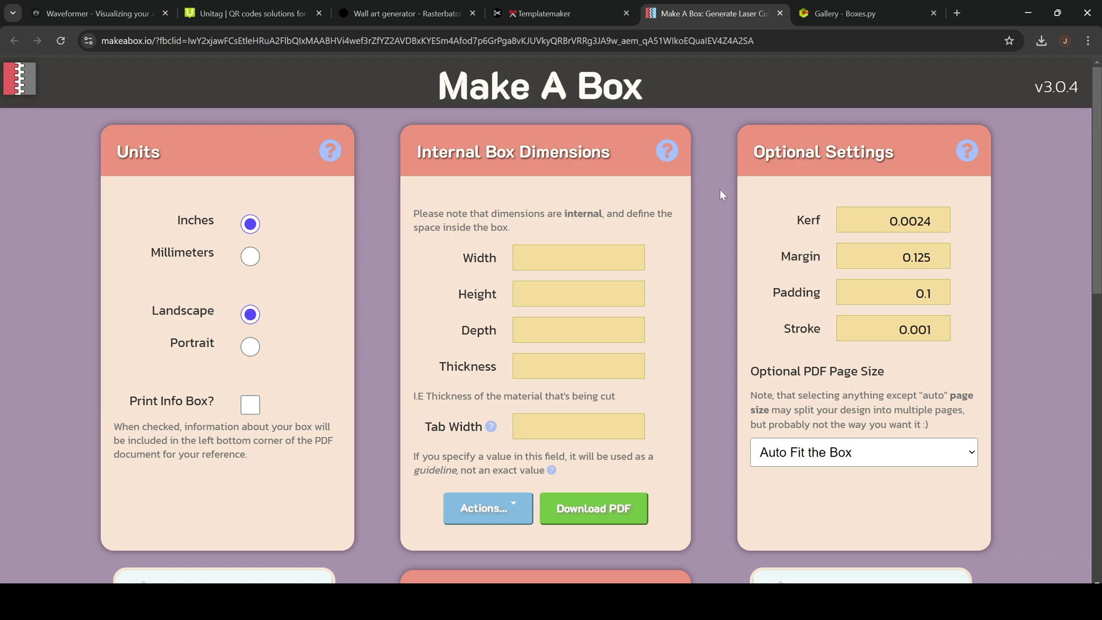
scroll(721, 193, "down", 1)
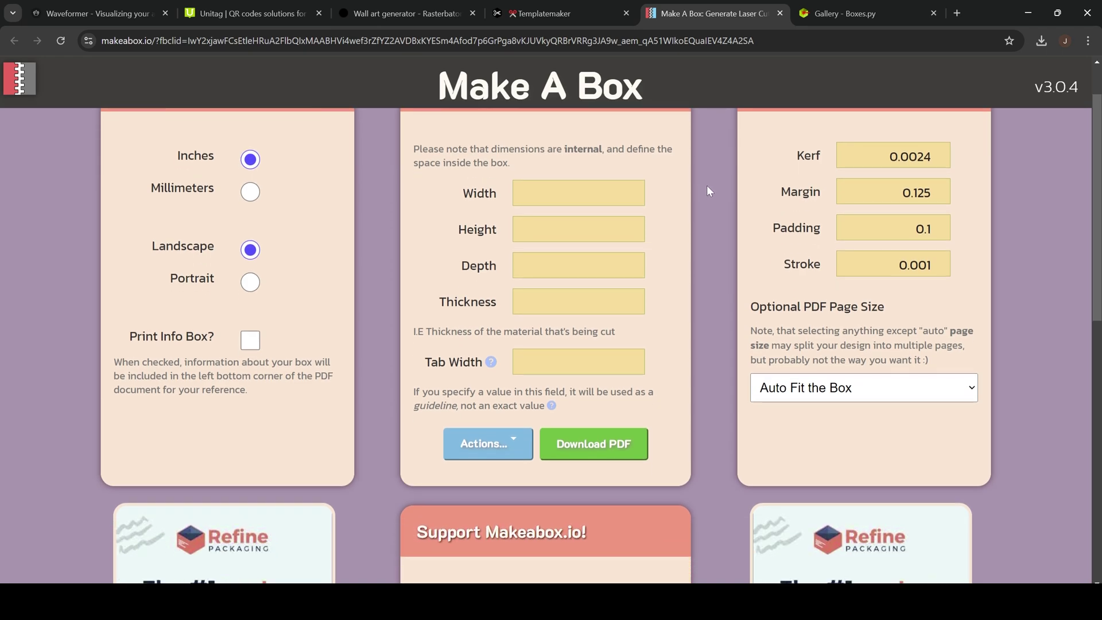
scroll(703, 185, "down", 1)
scroll(699, 185, "down", 3)
scroll(699, 184, "down", 3)
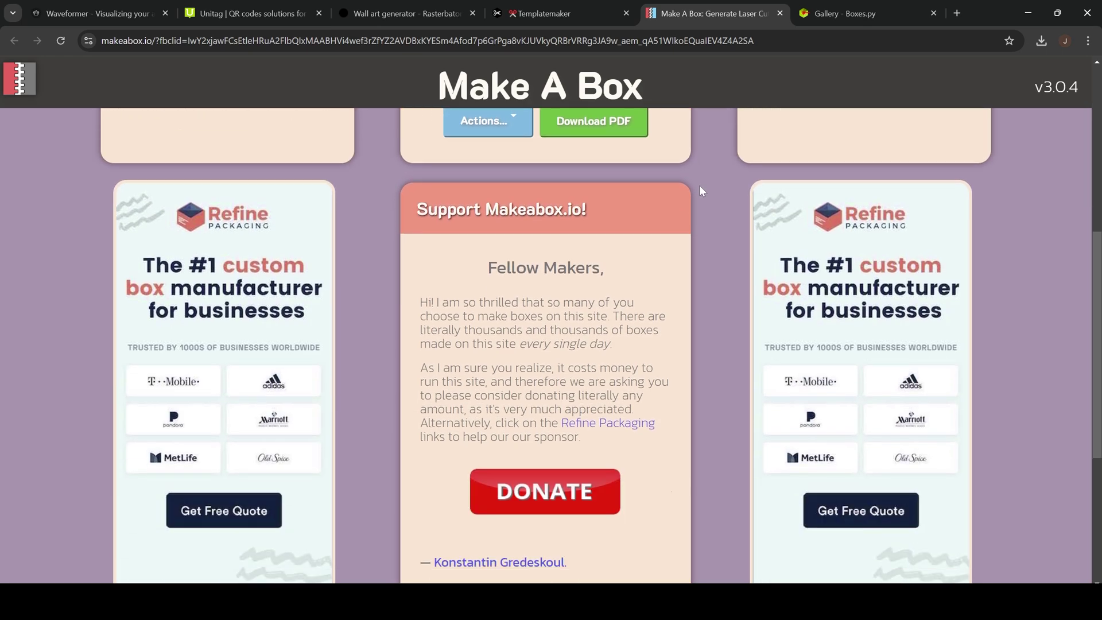
scroll(699, 184, "up", 8)
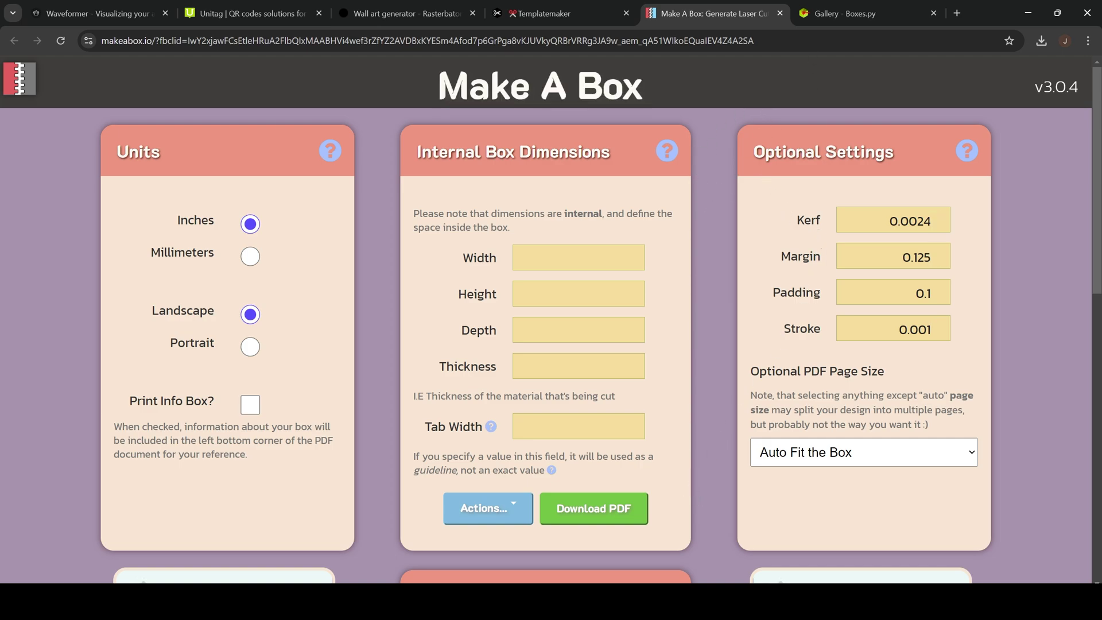
left_click(851, 15)
scroll(865, 234, "up", 20)
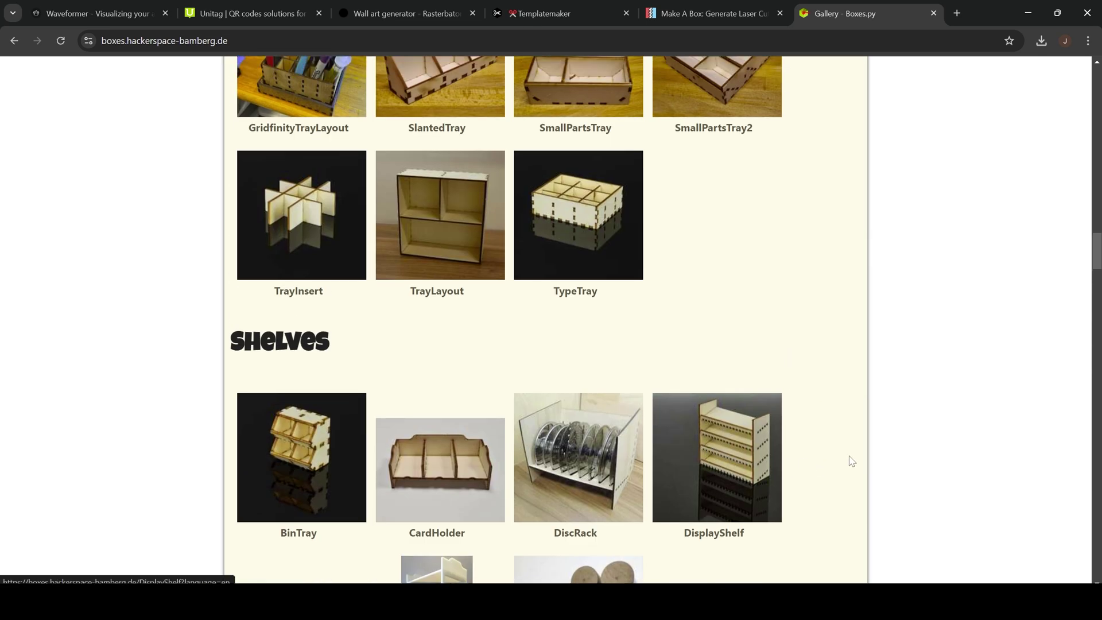
scroll(787, 444, "up", 10)
scroll(794, 436, "up", 10)
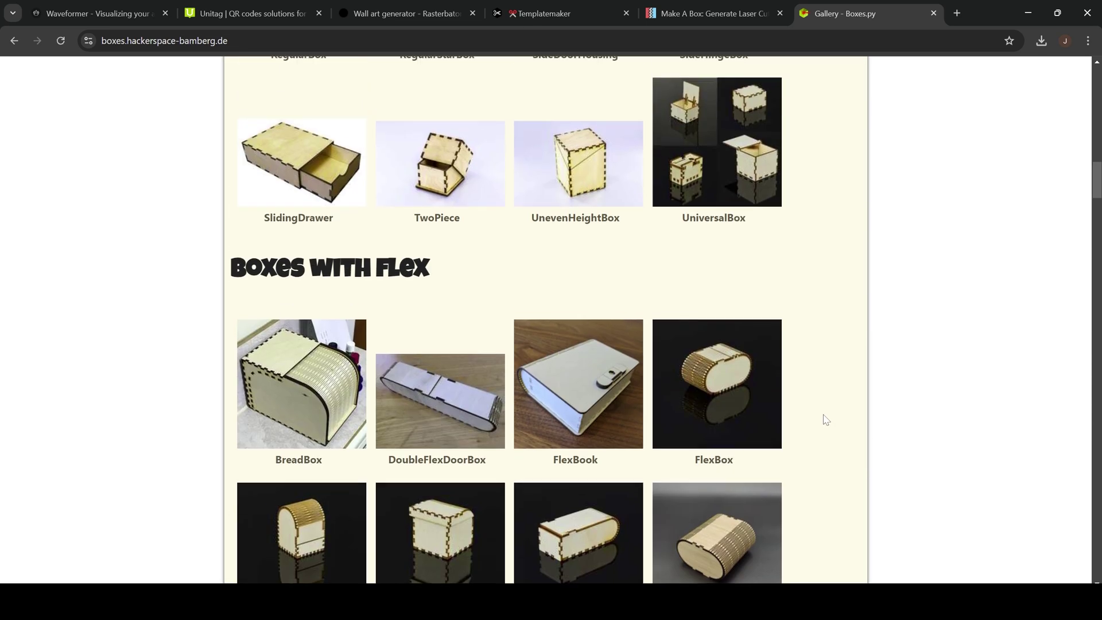
scroll(821, 412, "up", 10)
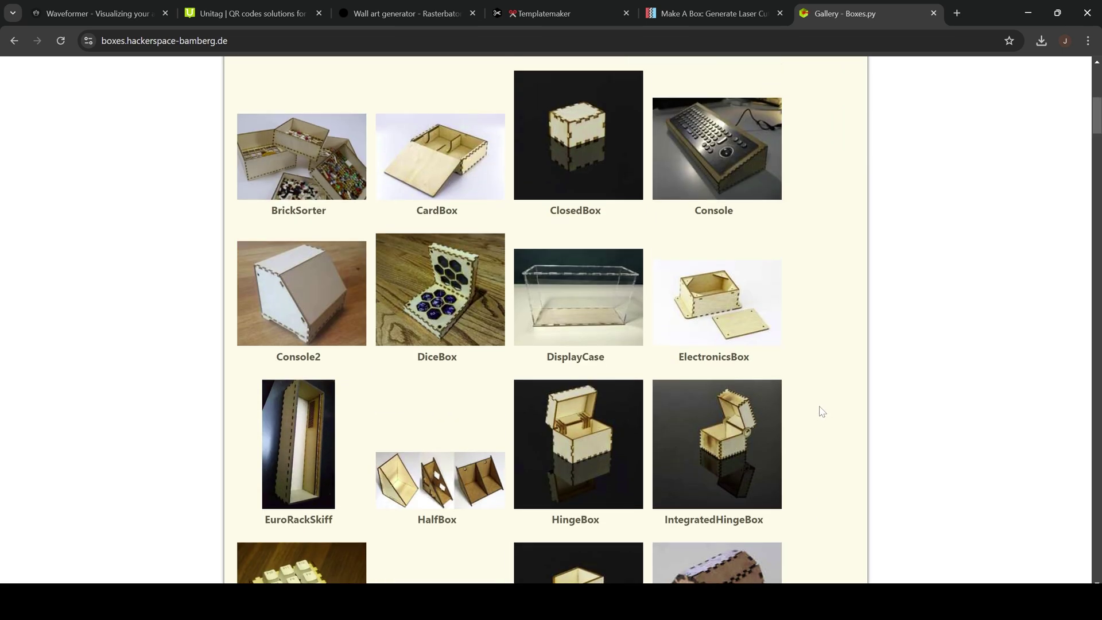
scroll(795, 404, "up", 1)
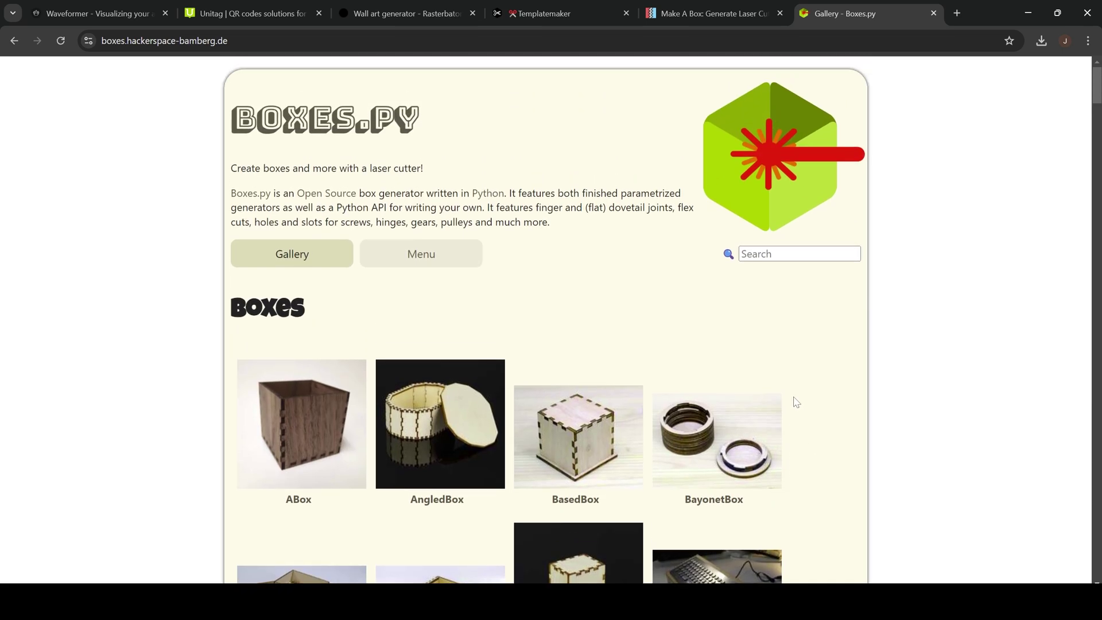
scroll(797, 401, "down", 3)
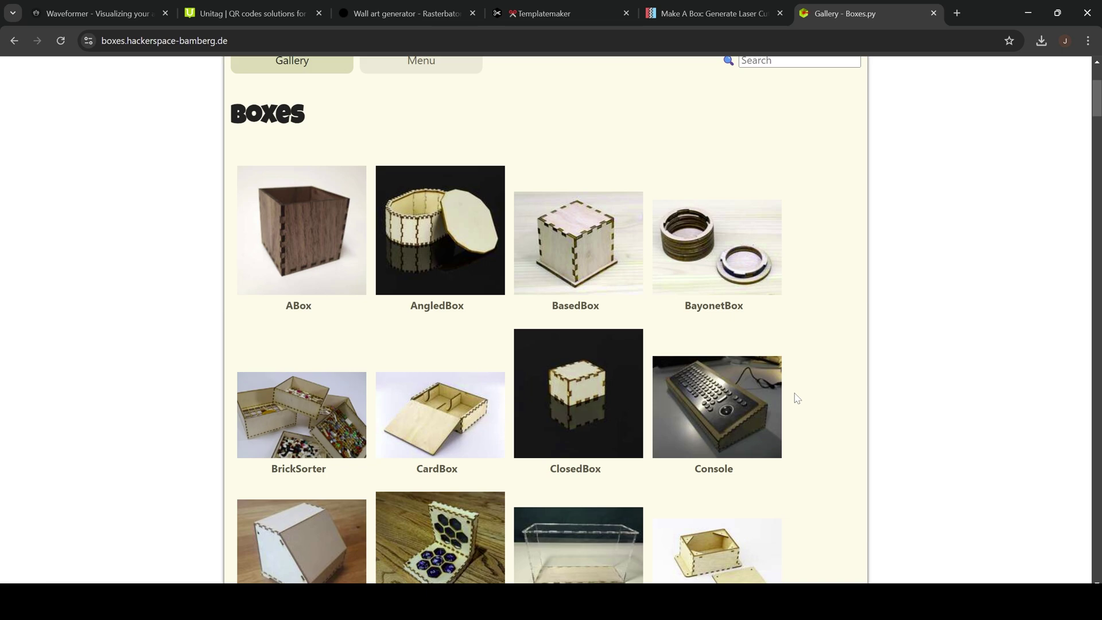
scroll(797, 398, "down", 3)
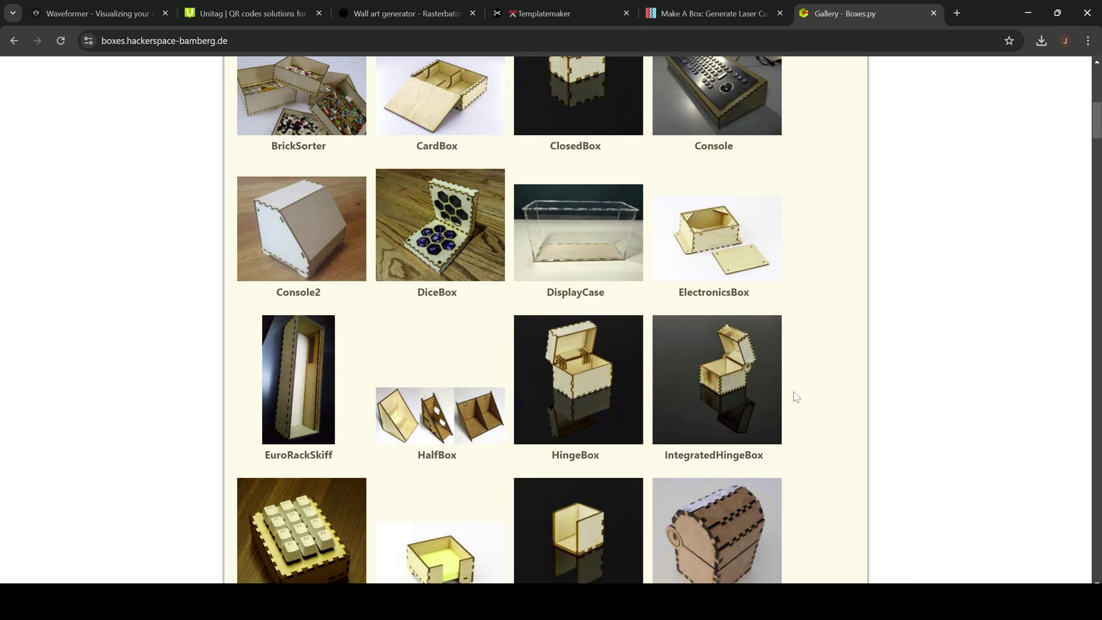
scroll(794, 396, "down", 1)
scroll(795, 397, "down", 2)
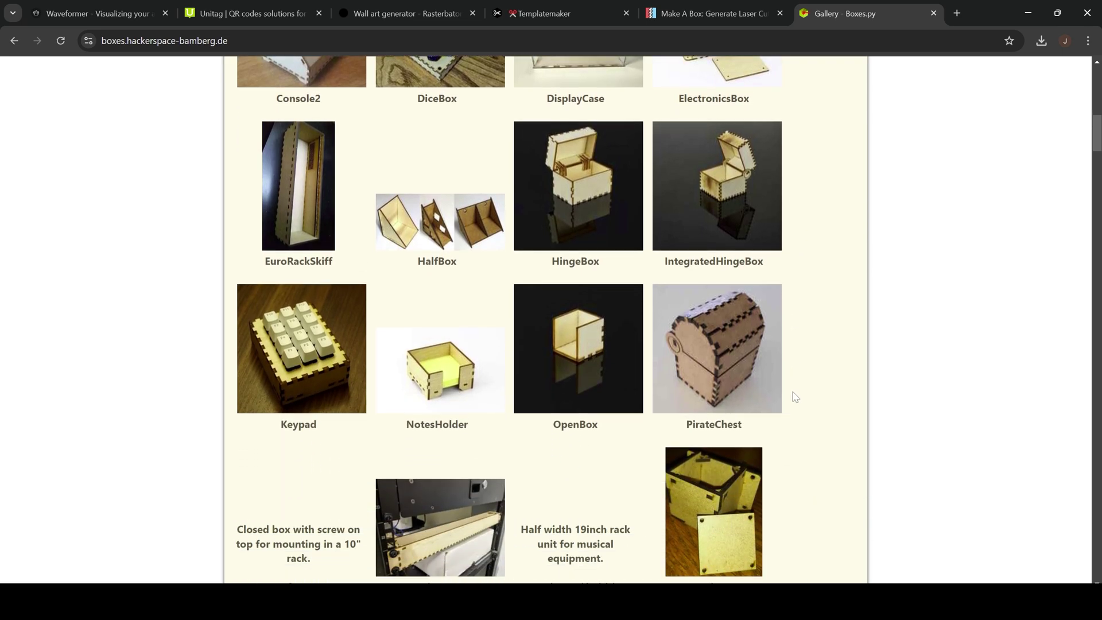
scroll(794, 396, "down", 2)
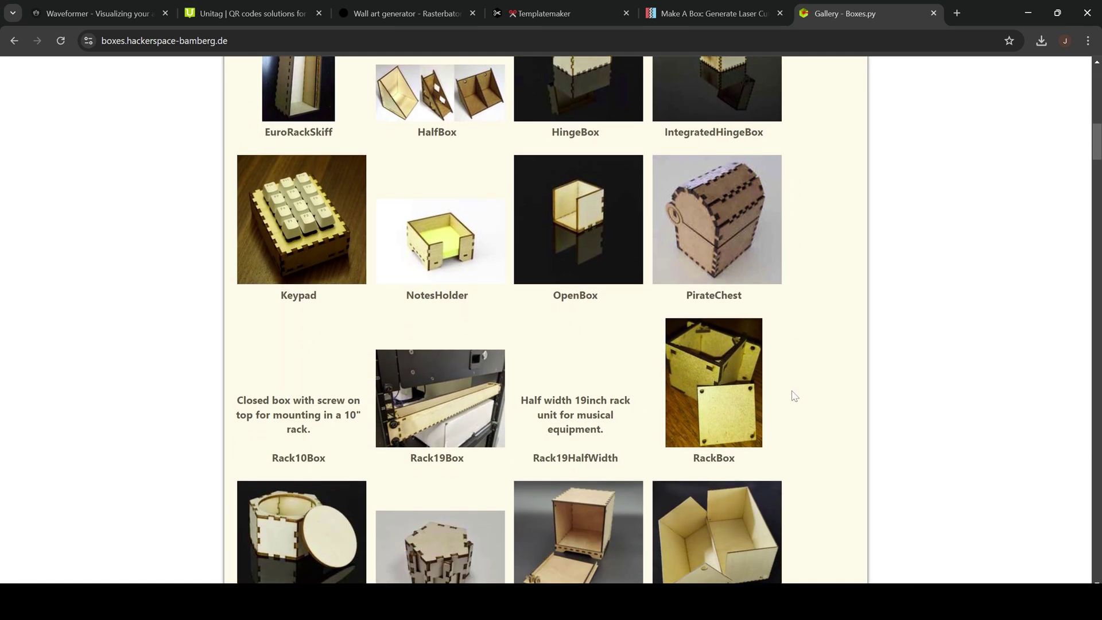
scroll(794, 397, "down", 2)
scroll(795, 397, "down", 7)
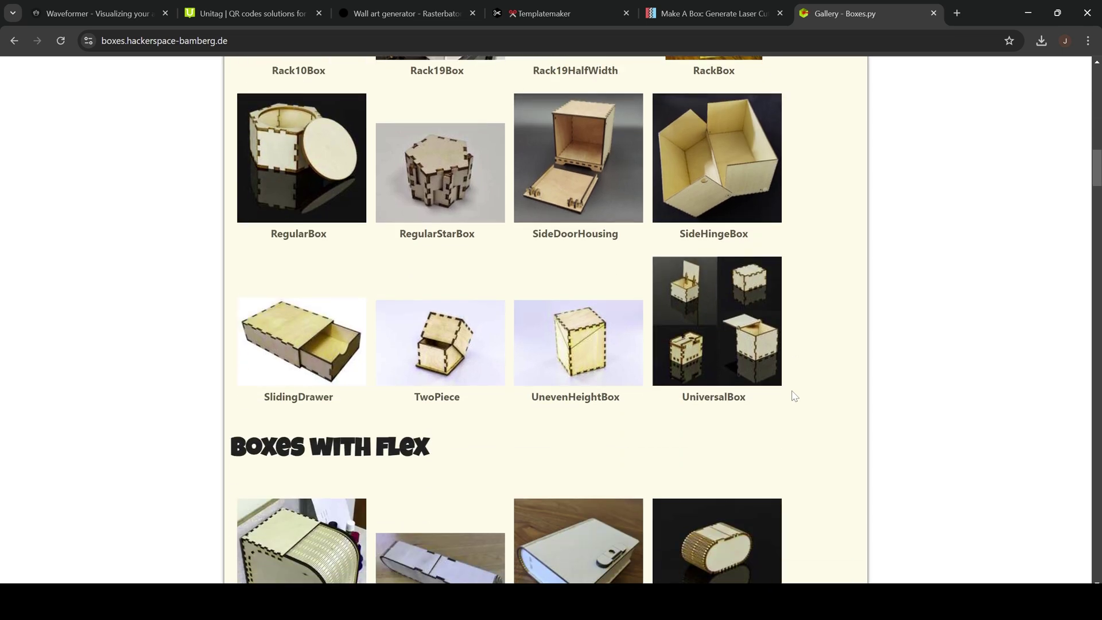
scroll(794, 397, "down", 4)
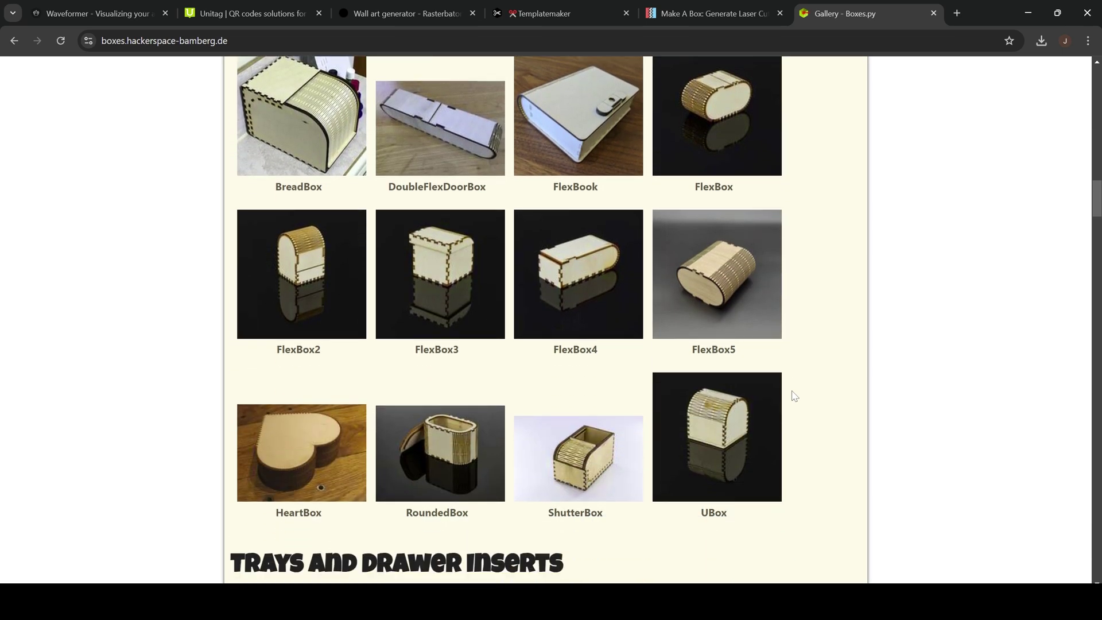
scroll(794, 396, "down", 3)
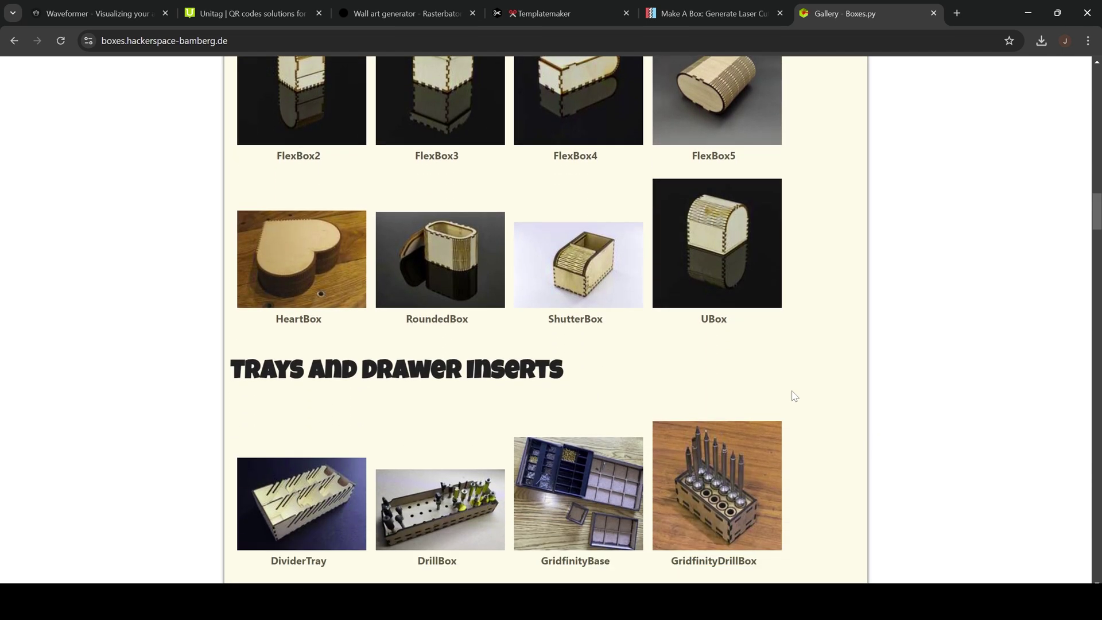
scroll(794, 397, "down", 3)
scroll(794, 396, "down", 4)
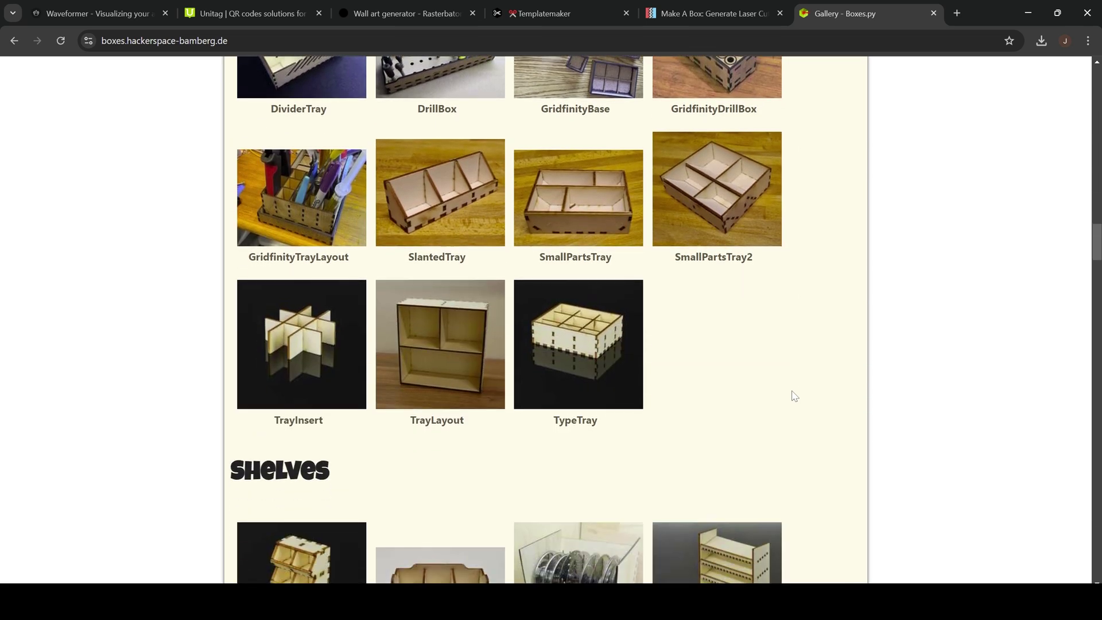
scroll(794, 396, "down", 3)
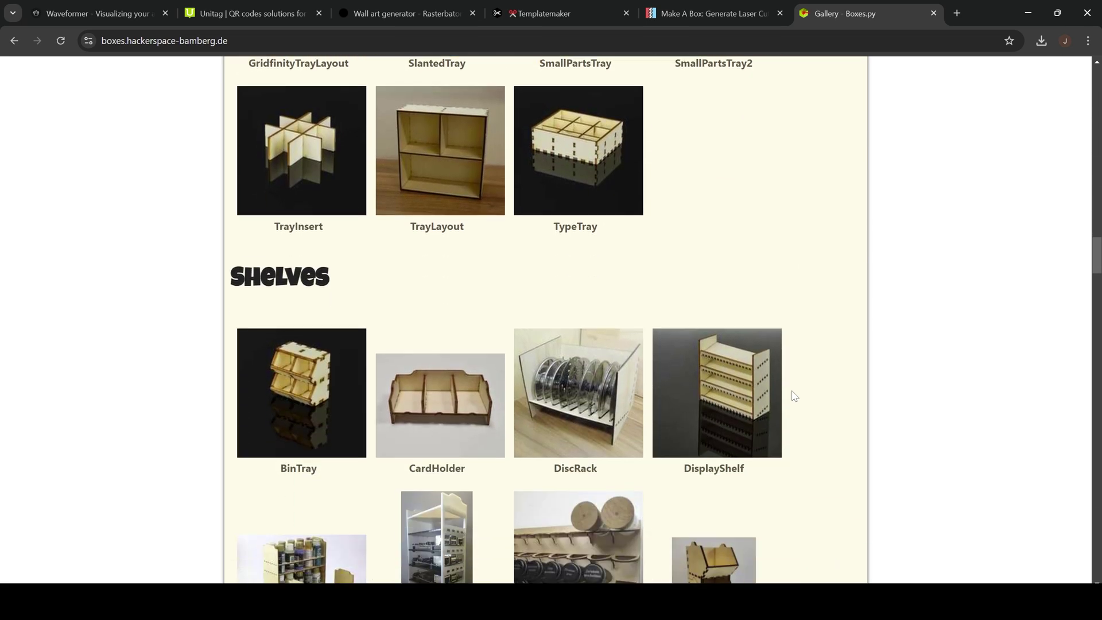
scroll(795, 396, "down", 3)
scroll(795, 397, "down", 1)
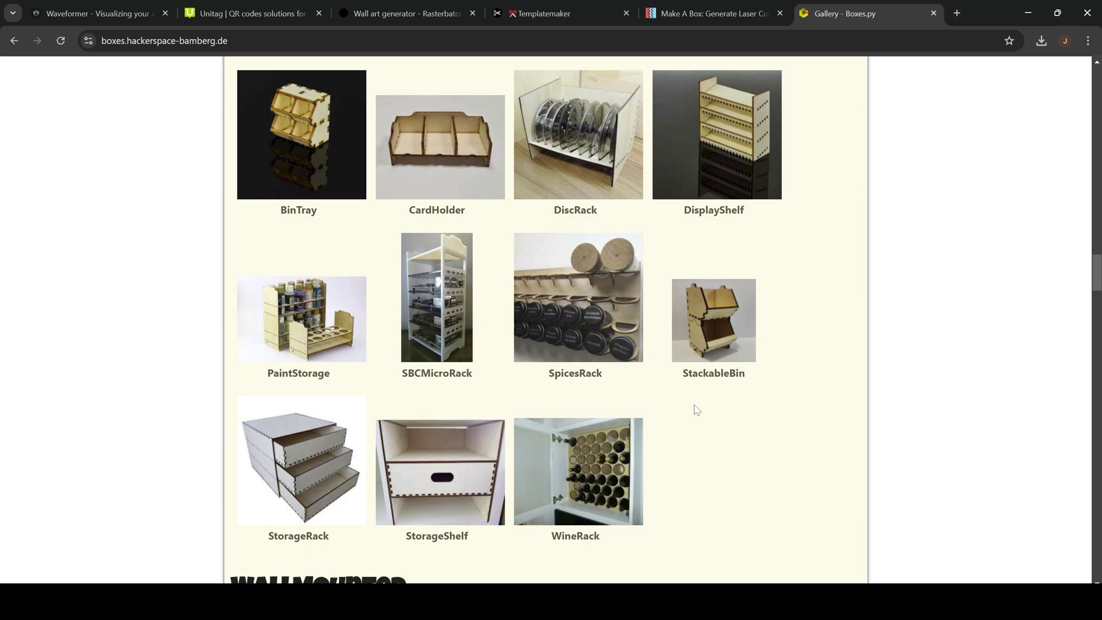
scroll(768, 400, "down", 4)
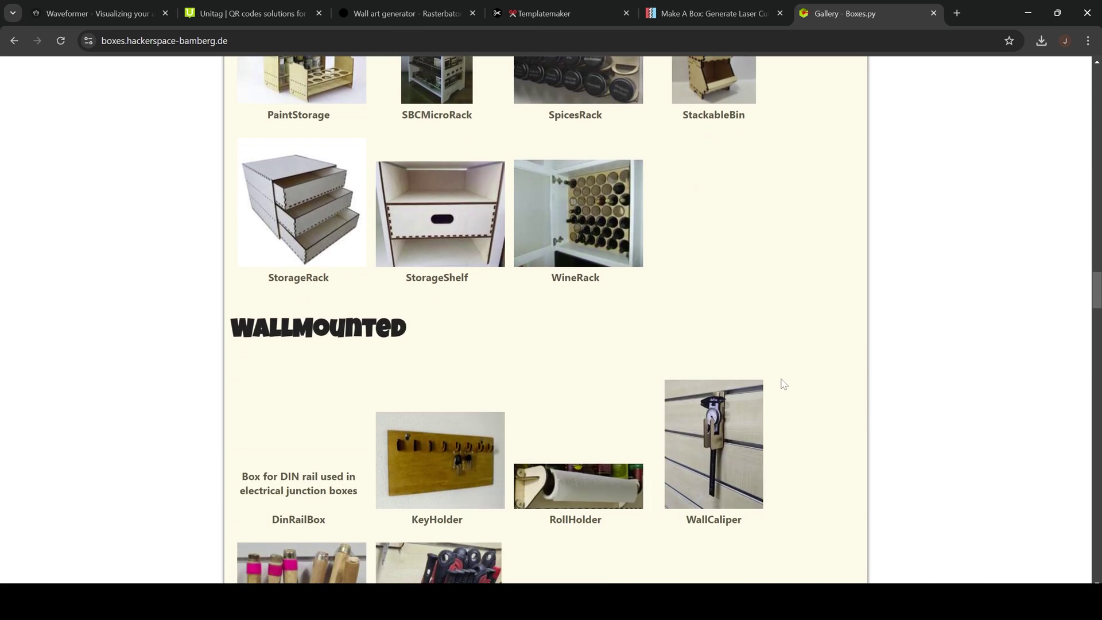
scroll(783, 384, "down", 4)
scroll(784, 383, "down", 7)
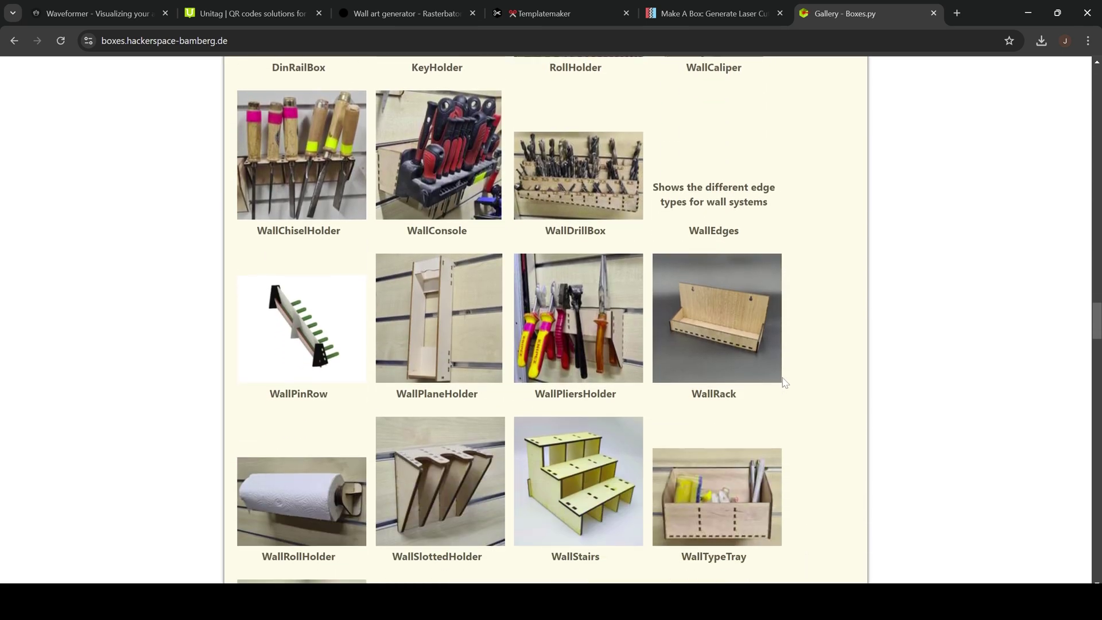
scroll(711, 354, "down", 3)
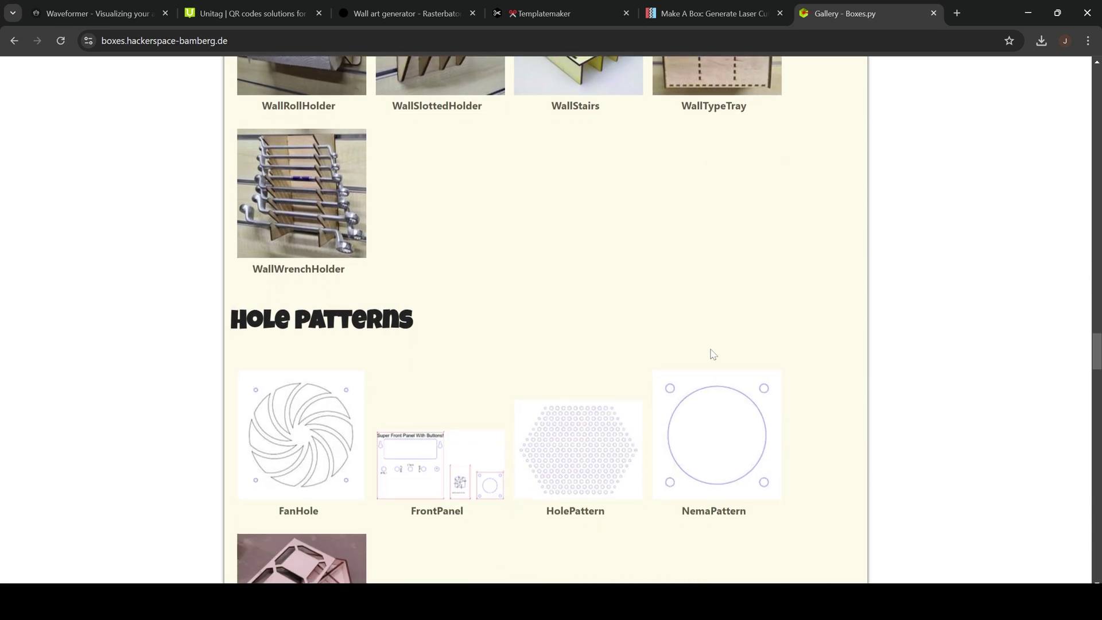
scroll(781, 347, "down", 3)
scroll(780, 346, "down", 8)
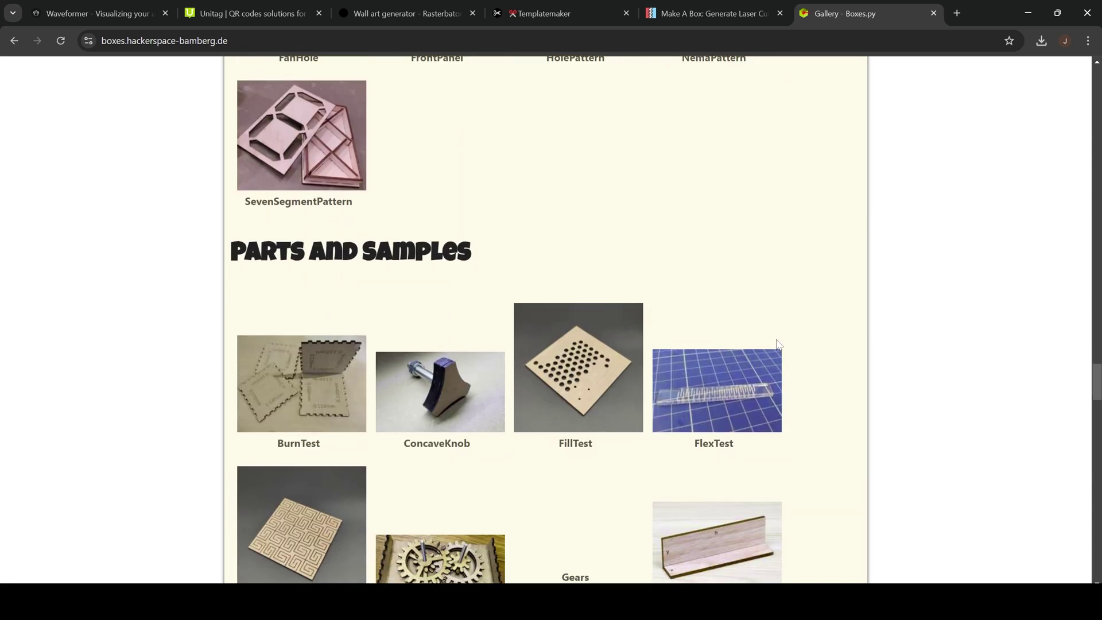
scroll(746, 347, "down", 4)
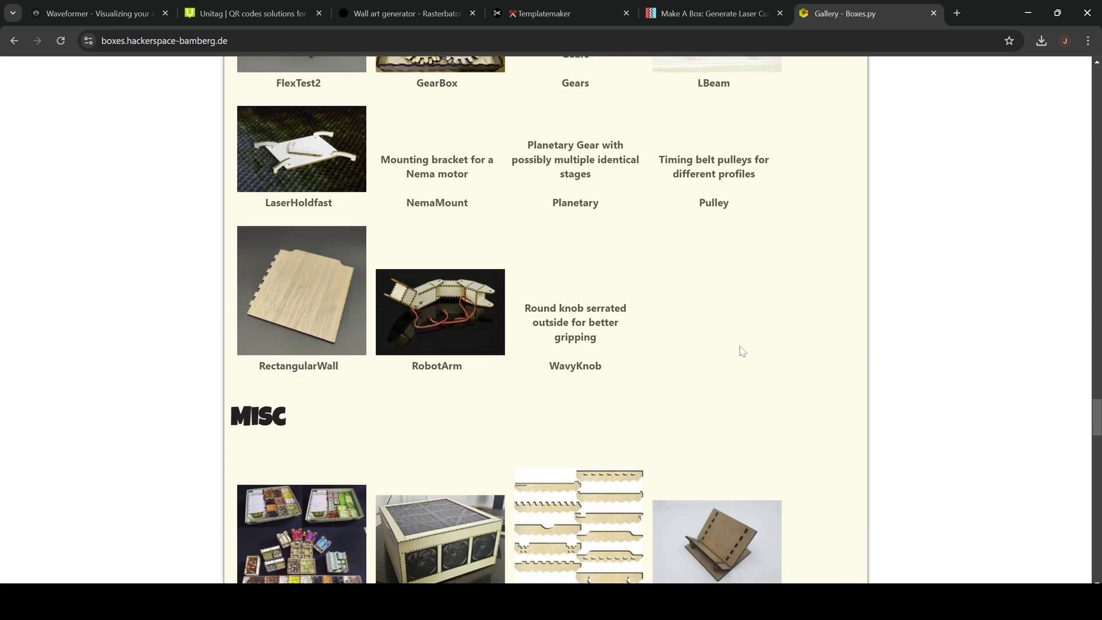
scroll(739, 349, "down", 7)
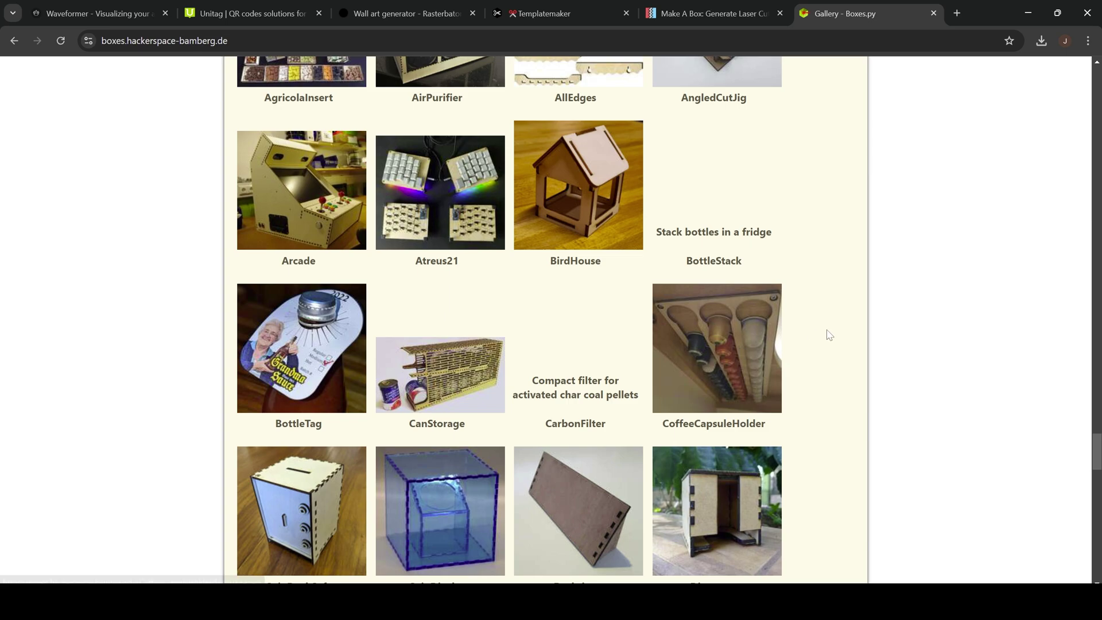
scroll(829, 334, "down", 4)
scroll(829, 335, "down", 12)
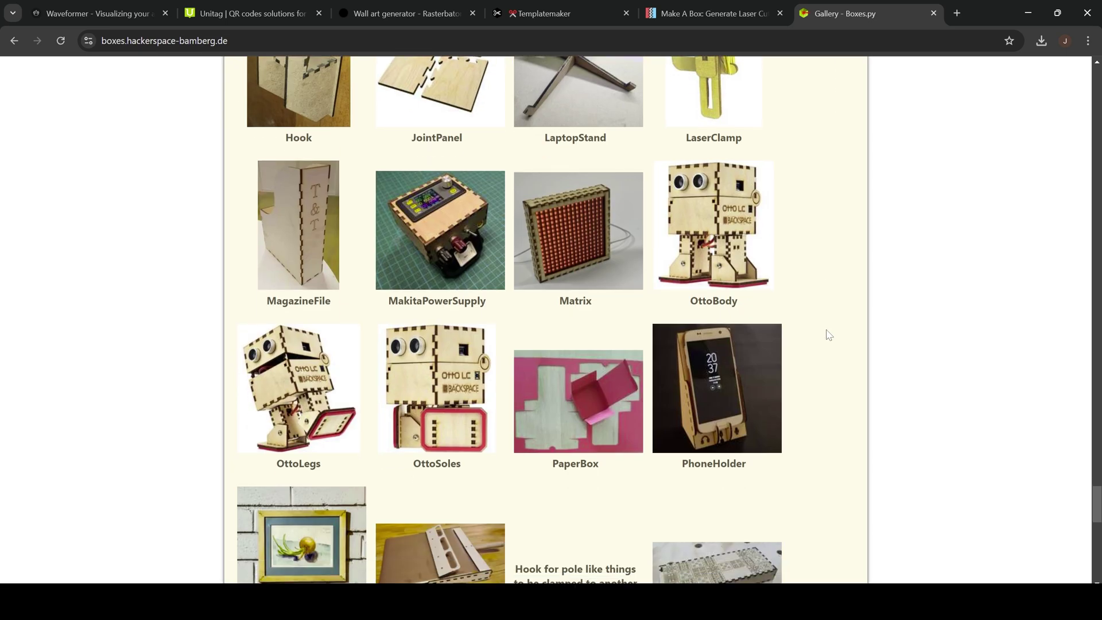
scroll(829, 335, "down", 10)
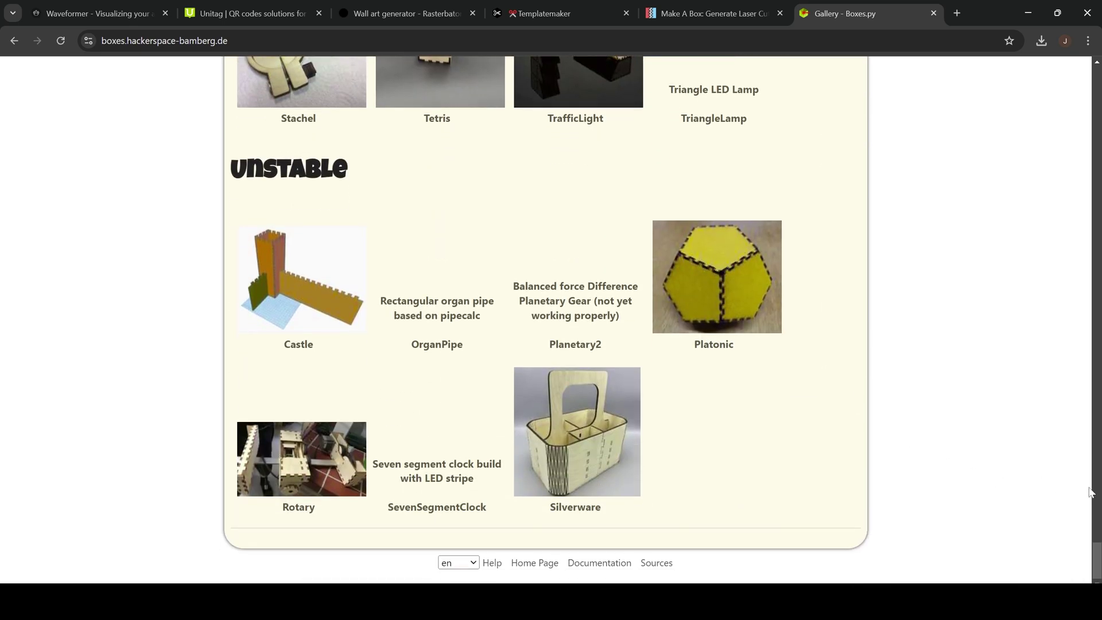
left_click_drag(1094, 556, 1086, 450)
scroll(1043, 185, "up", 20)
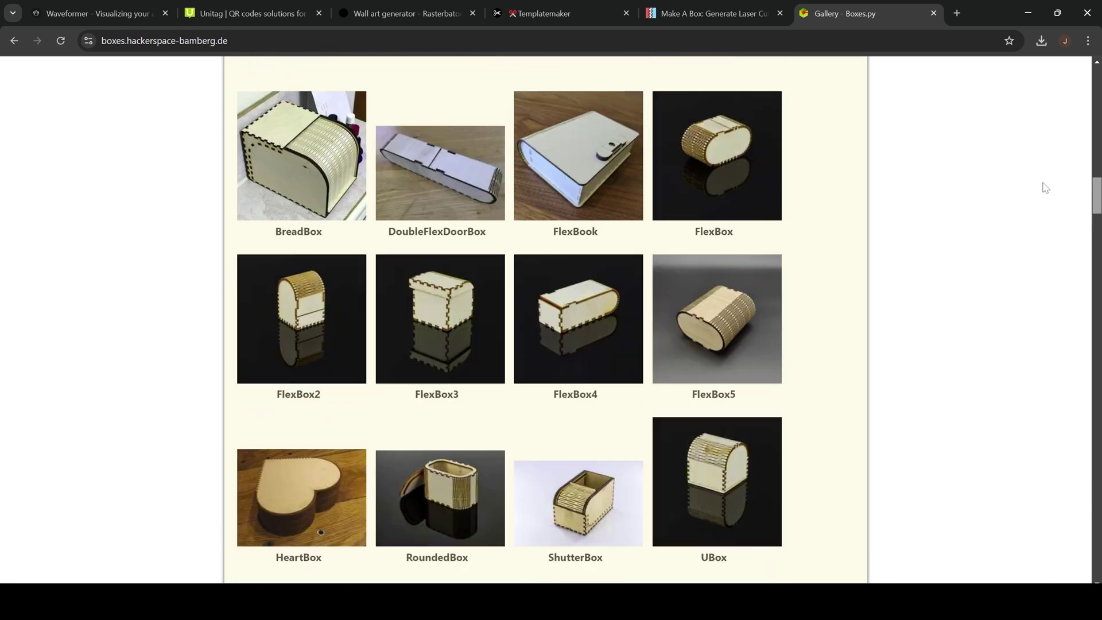